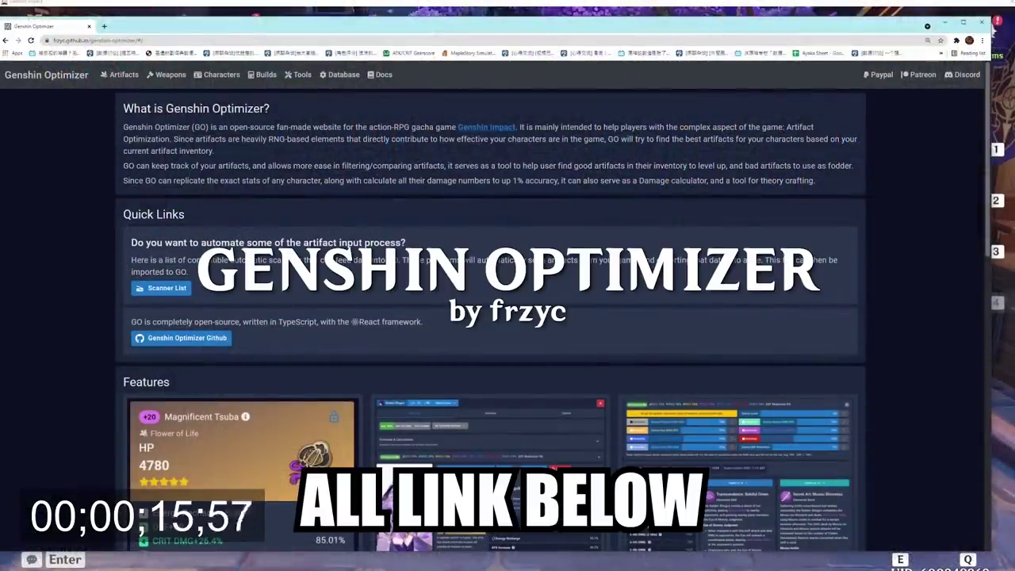
Open the list of compatible artifact scanners and go to the Amenoma releases page on GitHub
scroll(289, 188, "down", 1)
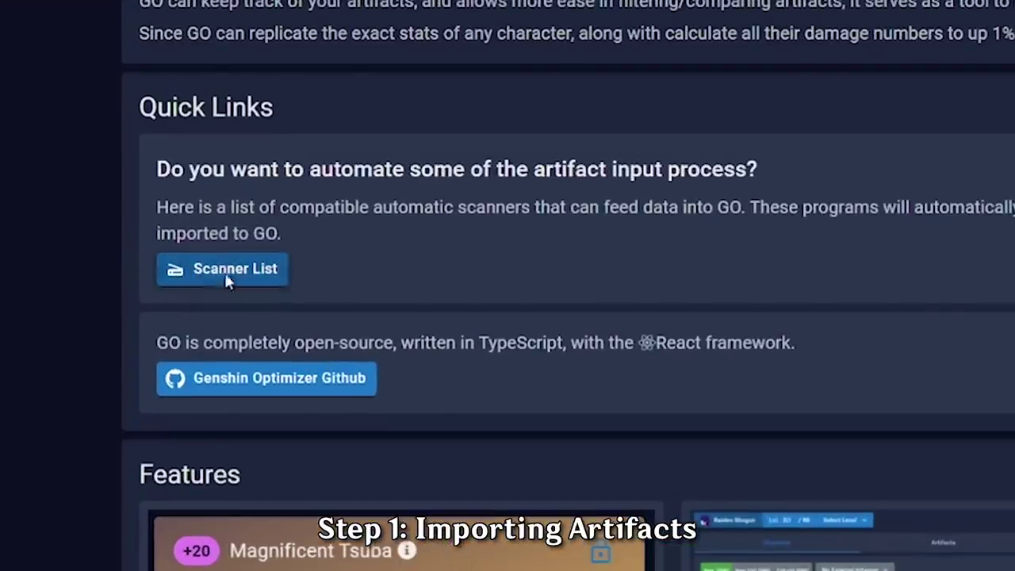
left_click(227, 277)
scroll(849, 385, "down", 6)
left_click(274, 272)
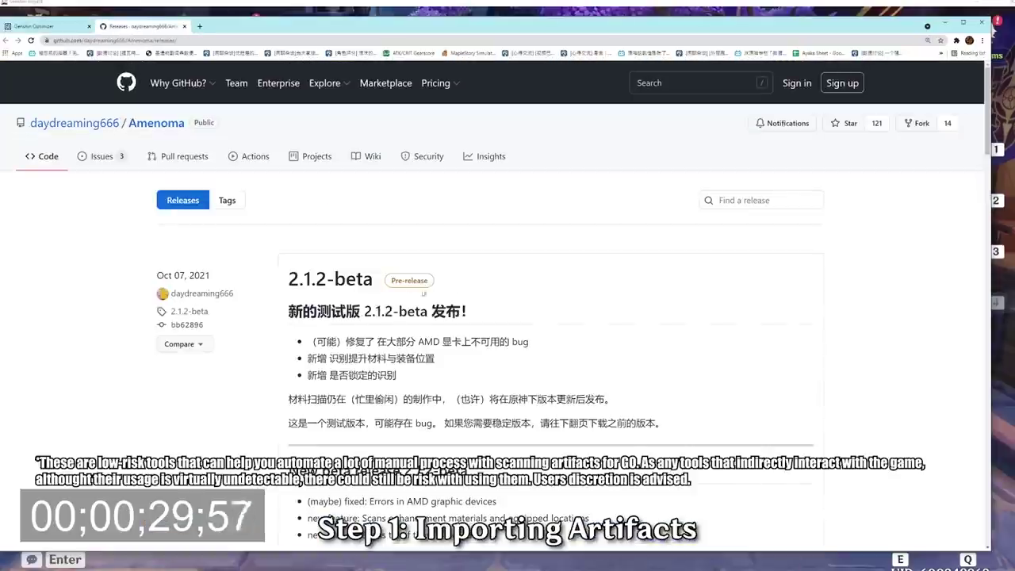
Look through the Amenoma release notes and downloadable assets for the 2.1.2-beta and 2.1.1.1 versions
scroll(389, 325, "down", 5)
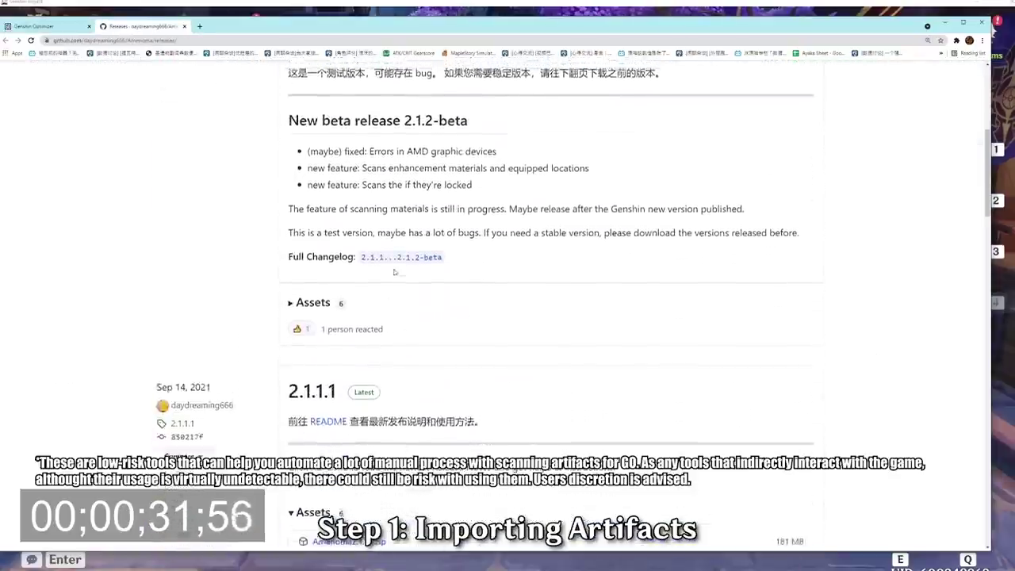
scroll(403, 331, "up", 4)
left_click(317, 242)
scroll(323, 270, "down", 5)
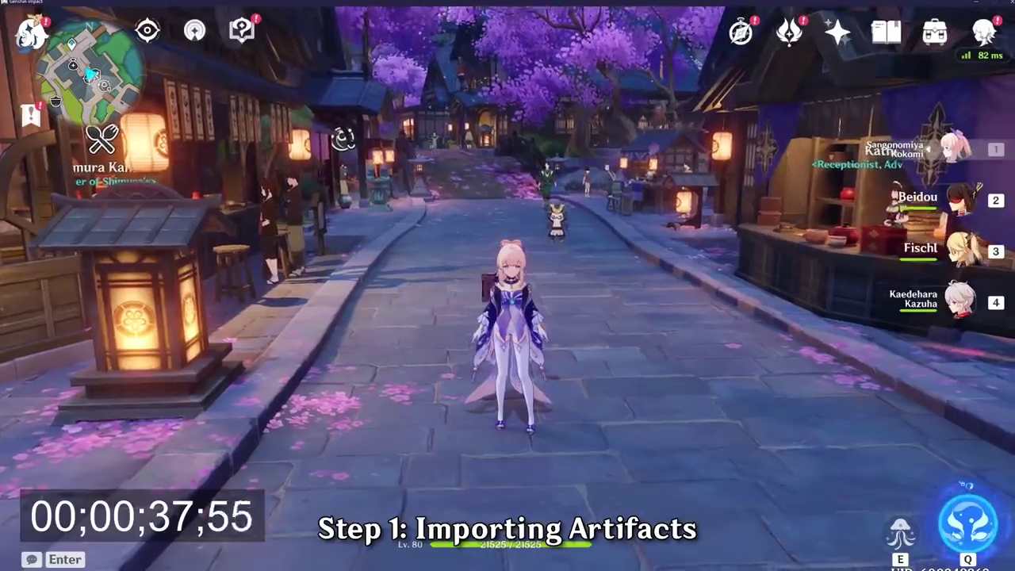
Switch to Genshin Impact, open the artifact inventory, and bring up the Amenoma scanner
key("Tab")
key("b")
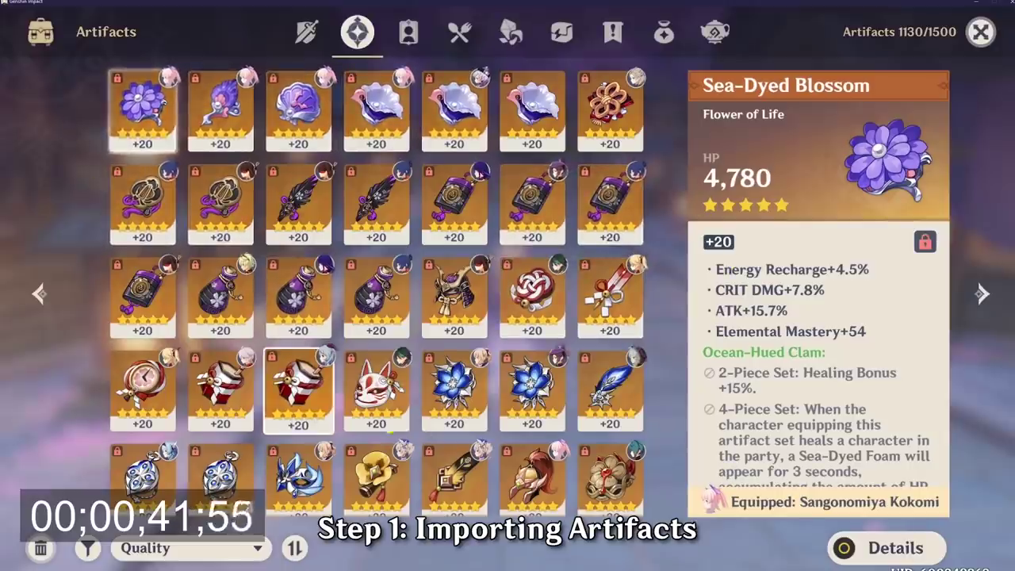
key("alt+Tab")
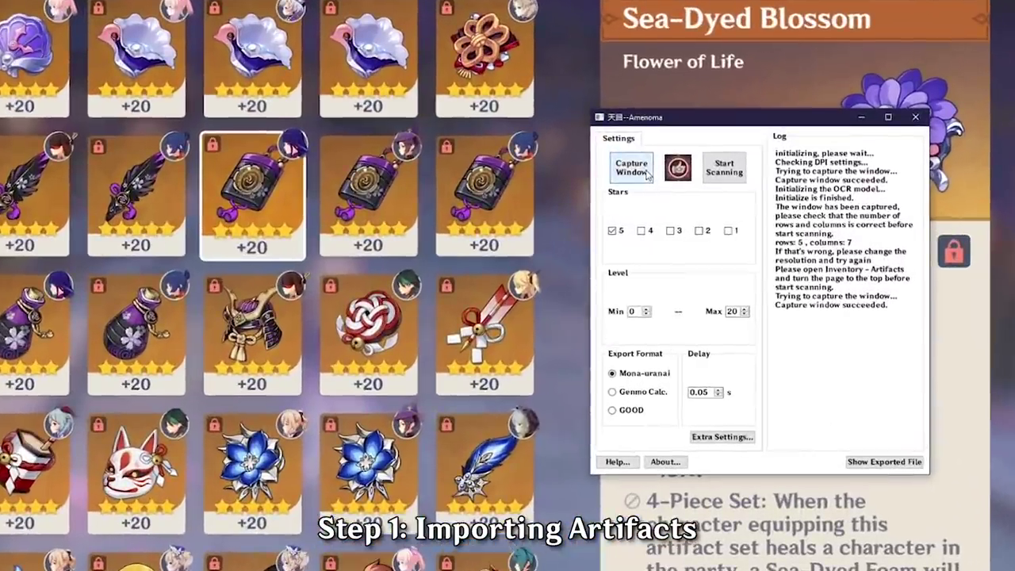
Capture the game window, scan its artifacts into the GOOD export format, and show the exported file
left_click(710, 185)
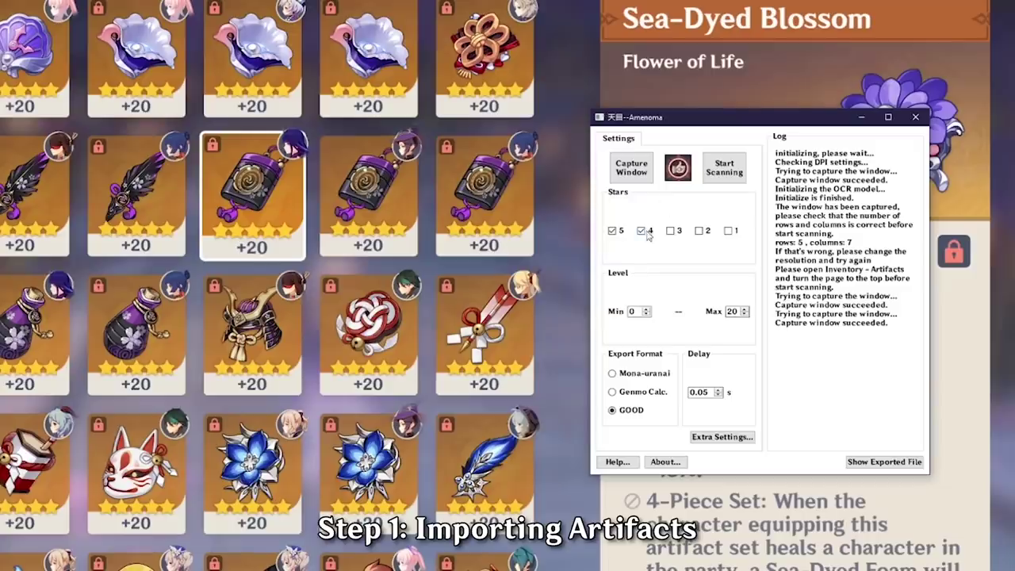
left_click(737, 181)
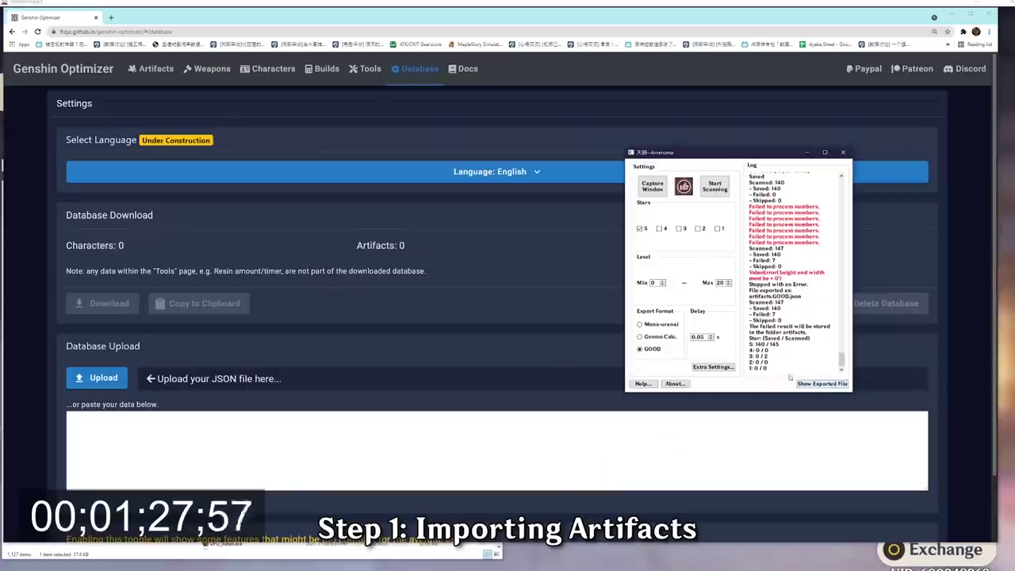
left_click(817, 383)
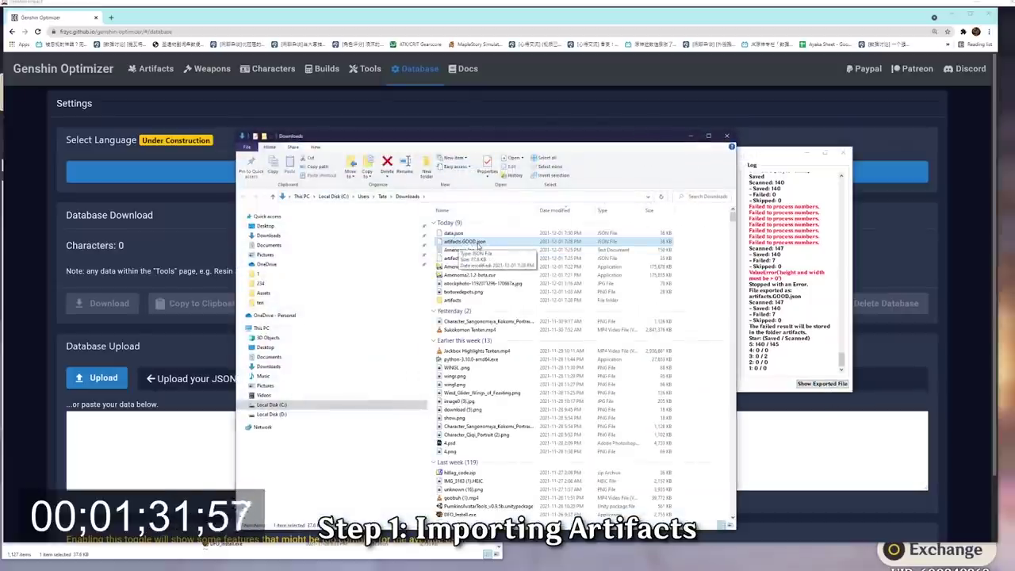
Switch to Genshin Optimizer's database page, upload artifacts.GOOD.json from Downloads, and replace the database with it
left_click(117, 382)
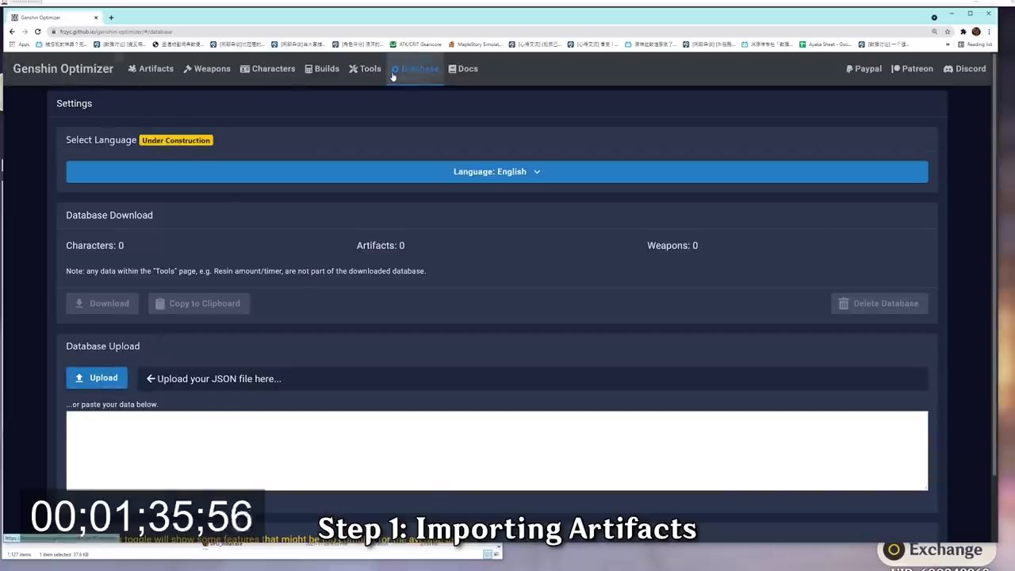
scroll(161, 353, "down", 2)
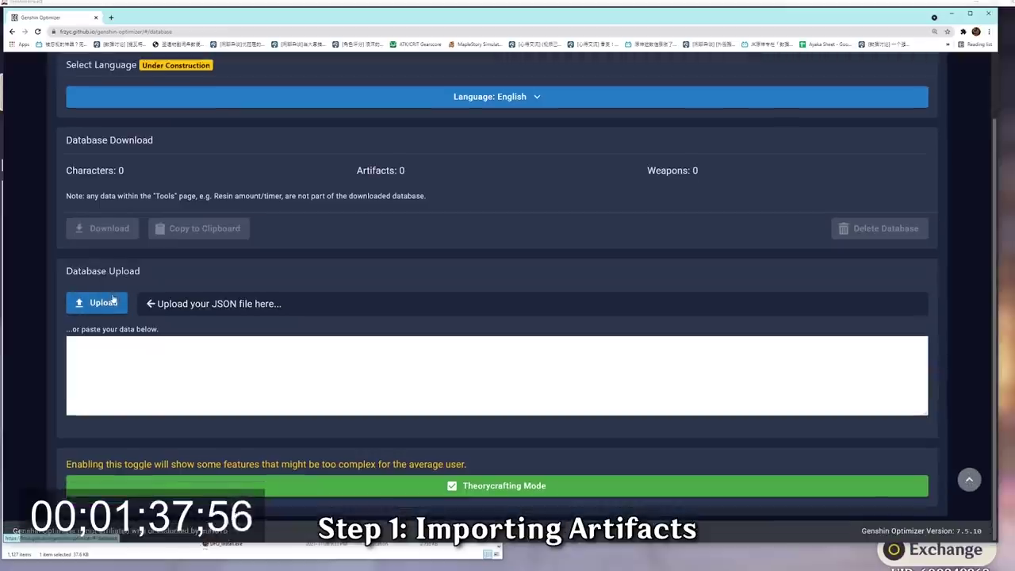
left_click(113, 302)
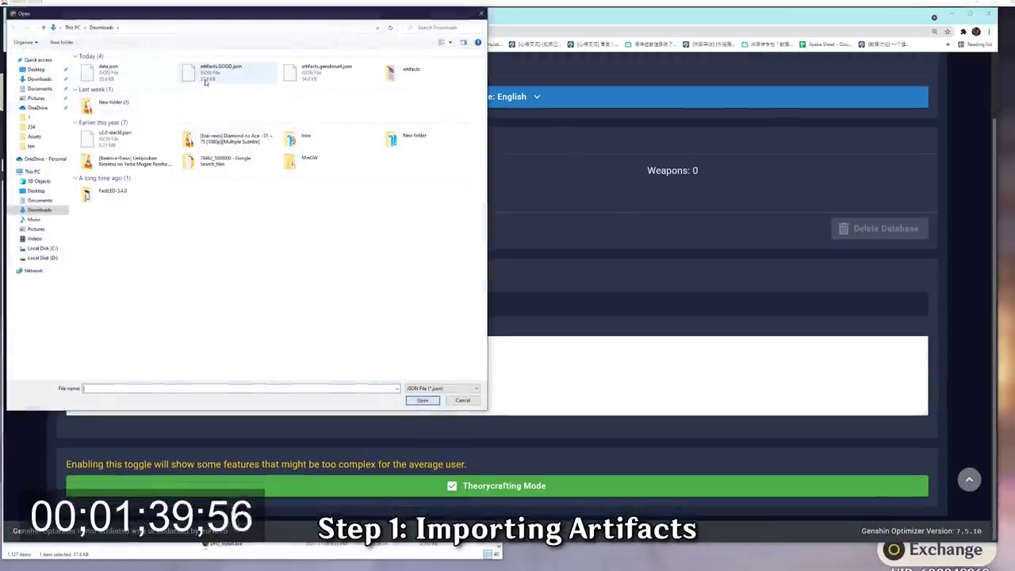
double_click(205, 82)
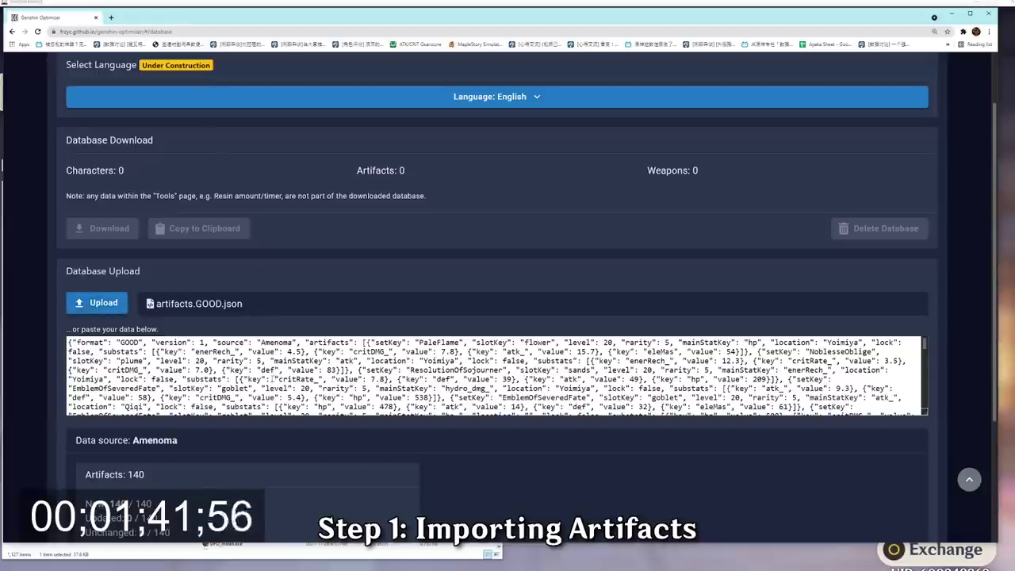
scroll(316, 484, "down", 3)
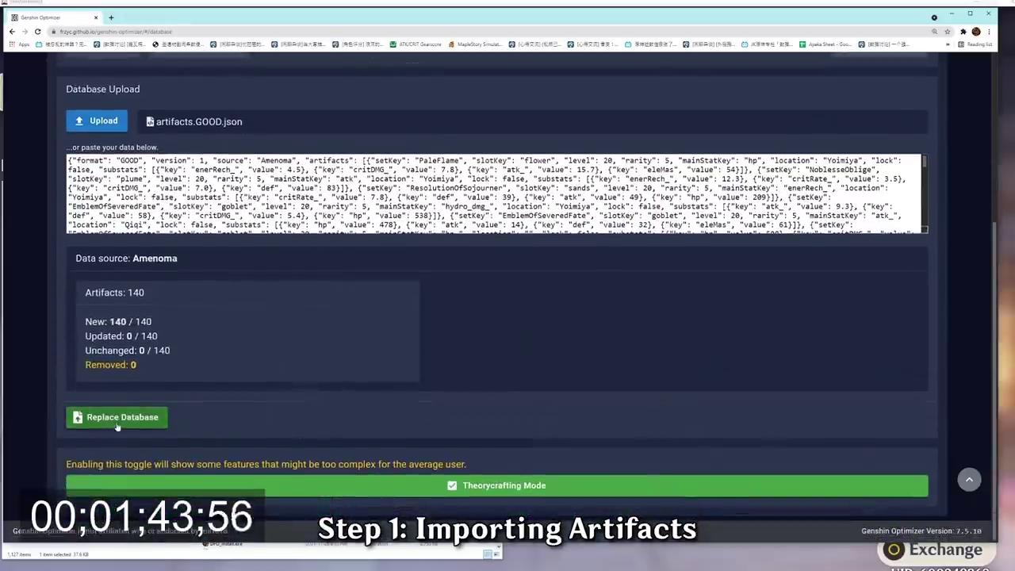
left_click(117, 417)
scroll(305, 402, "up", 1)
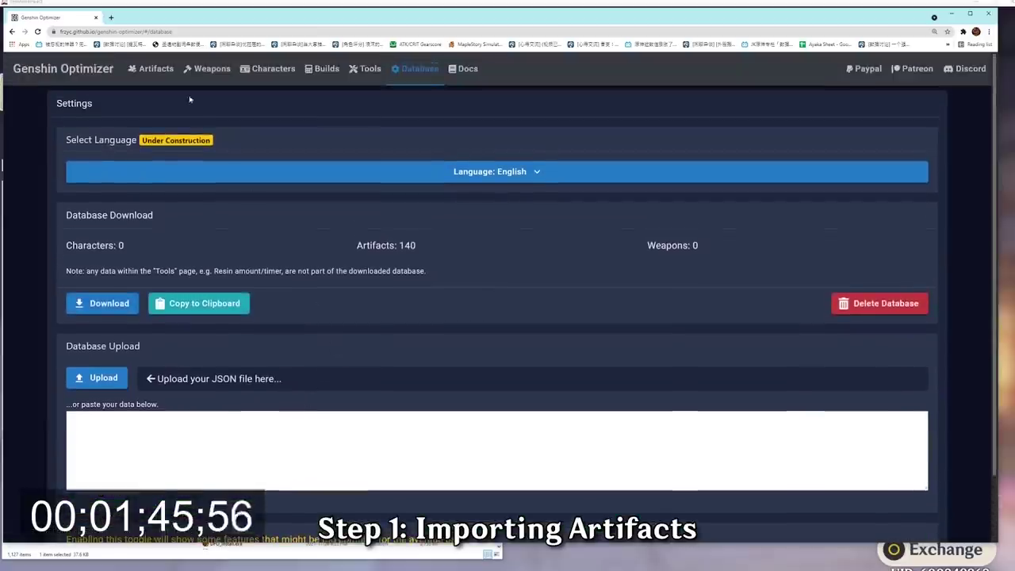
Open the artifacts page, dismiss the management guide, and look through the imported artifacts
left_click(152, 68)
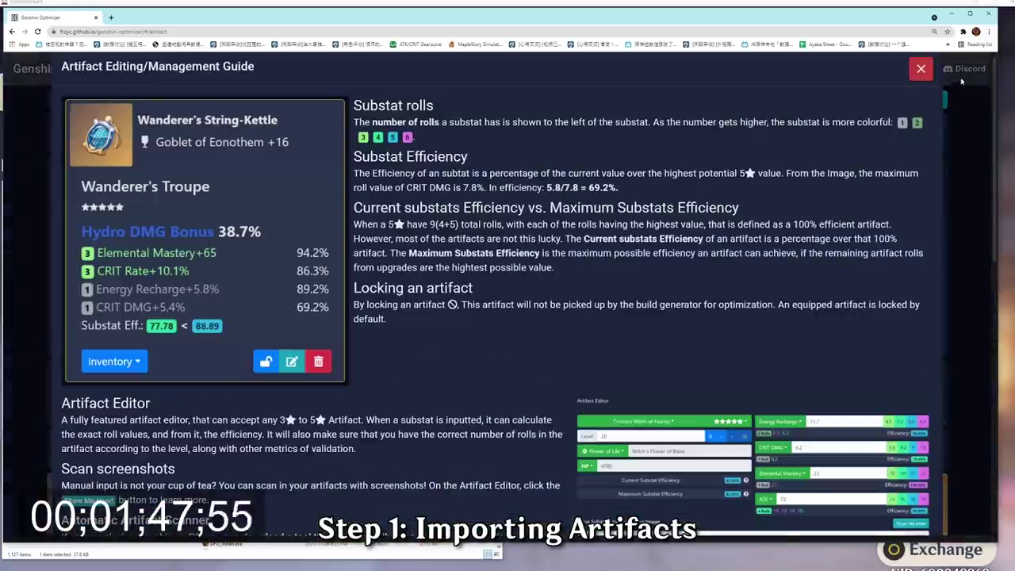
left_click(920, 68)
scroll(299, 325, "down", 5)
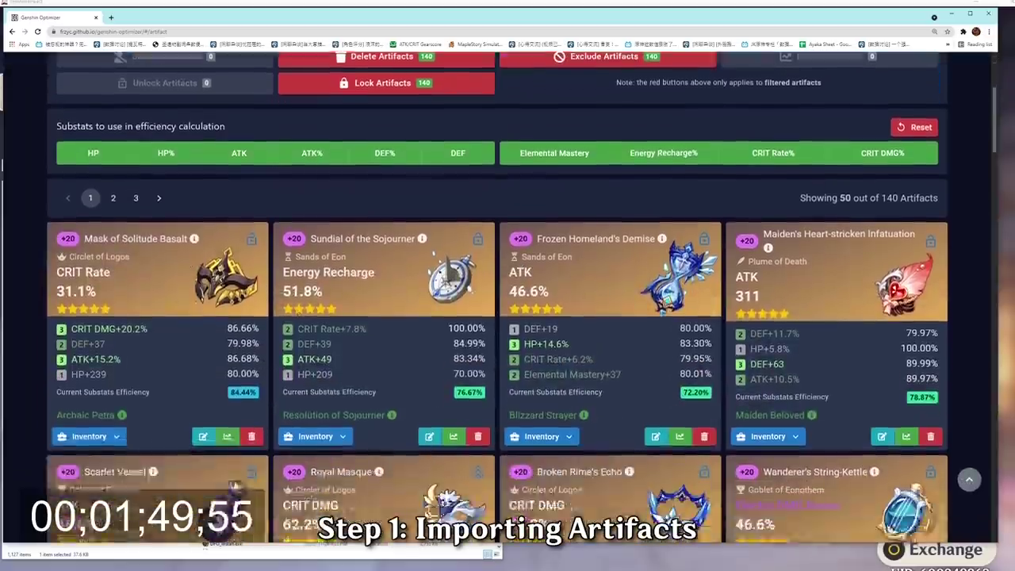
scroll(507, 317, "down", 4)
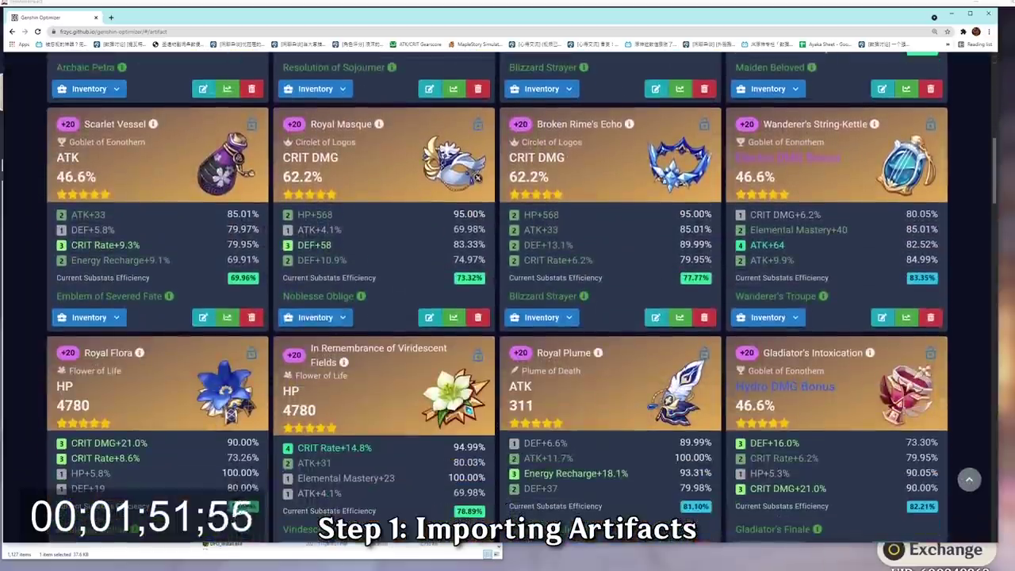
scroll(720, 267, "down", 6)
key("Home")
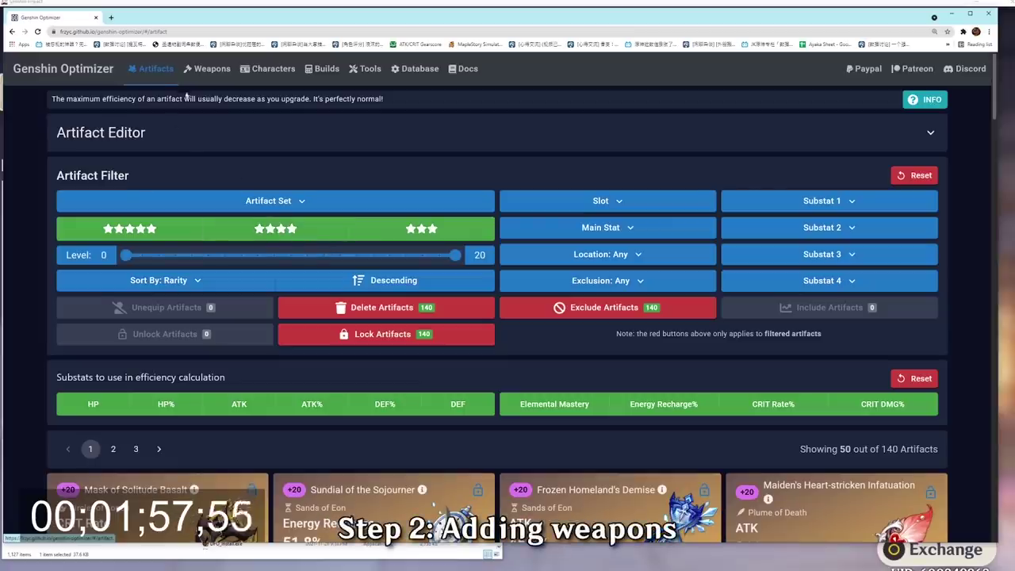
Add the polearm "The Catch" as a new weapon, filtering the weapon list to polearms
left_click(194, 70)
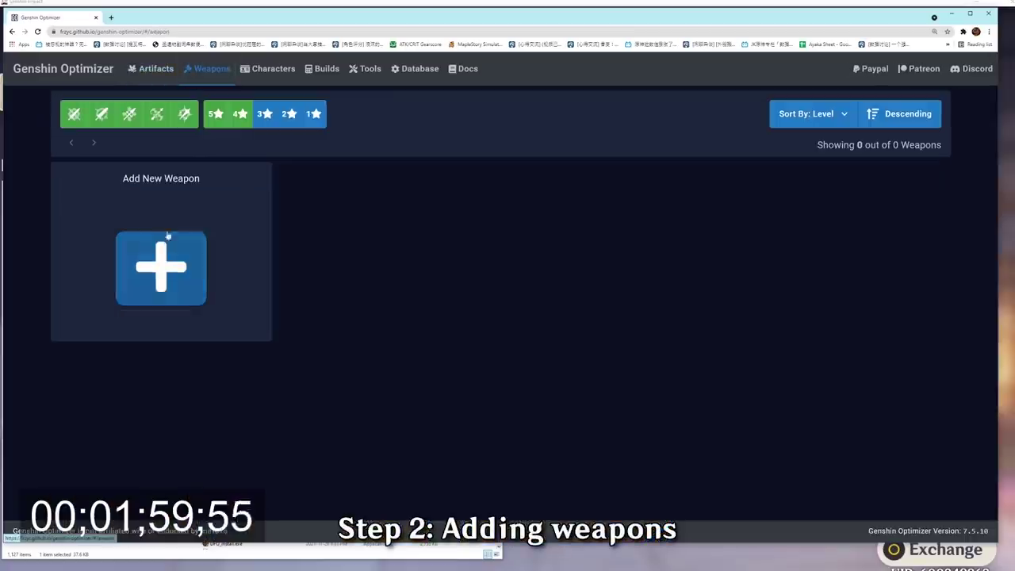
left_click(167, 268)
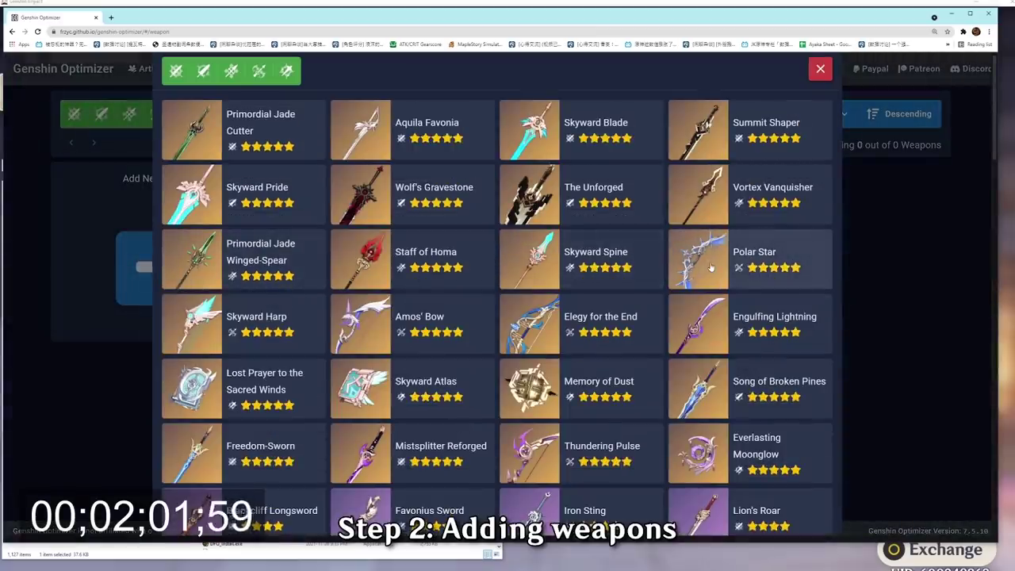
left_click(230, 73)
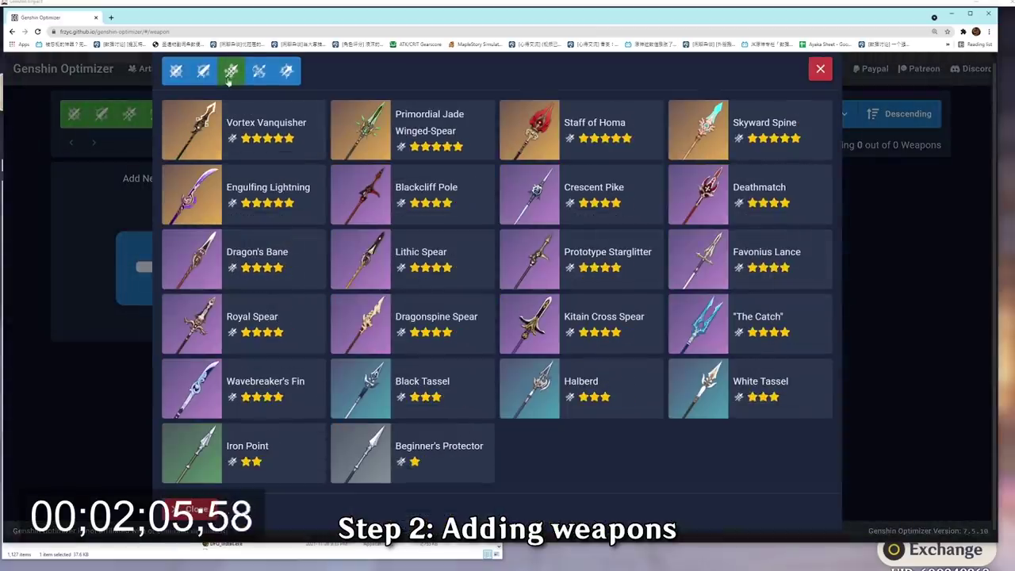
left_click(781, 344)
scroll(383, 166, "down", 1)
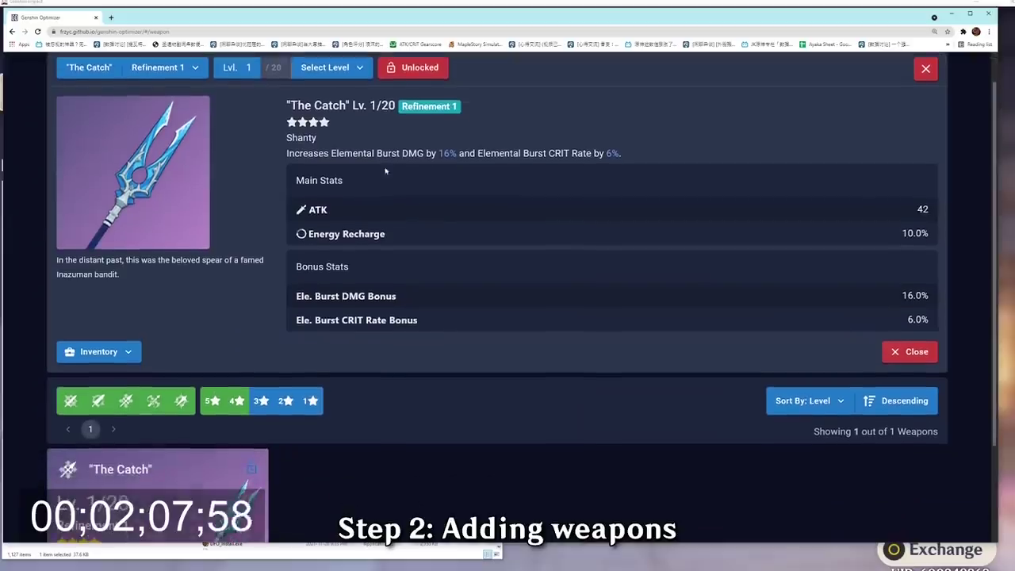
Set "The Catch" to level 90 and Refinement 5
left_click(351, 69)
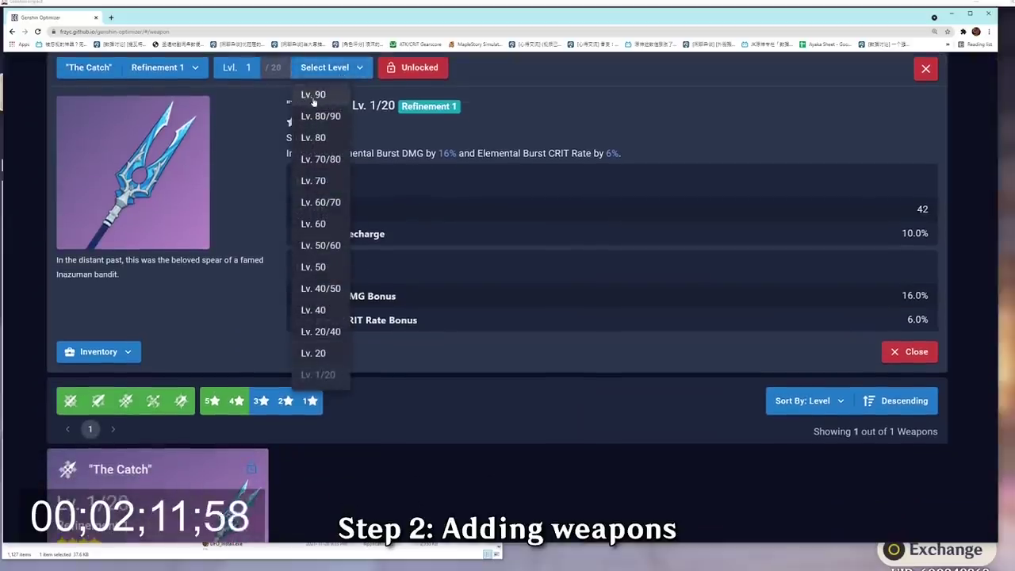
left_click(316, 95)
left_click(179, 71)
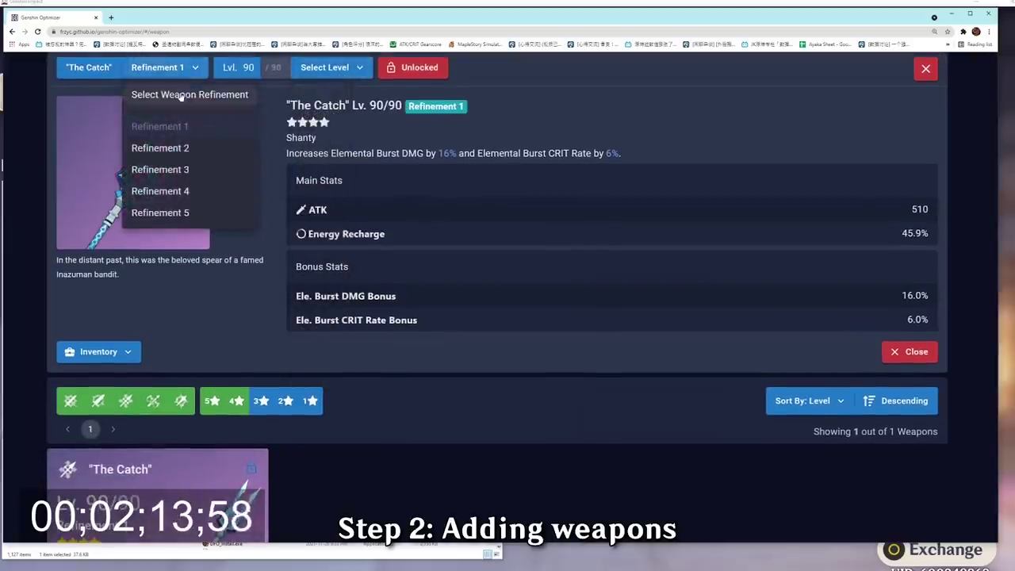
left_click(188, 214)
scroll(198, 238, "up", 1)
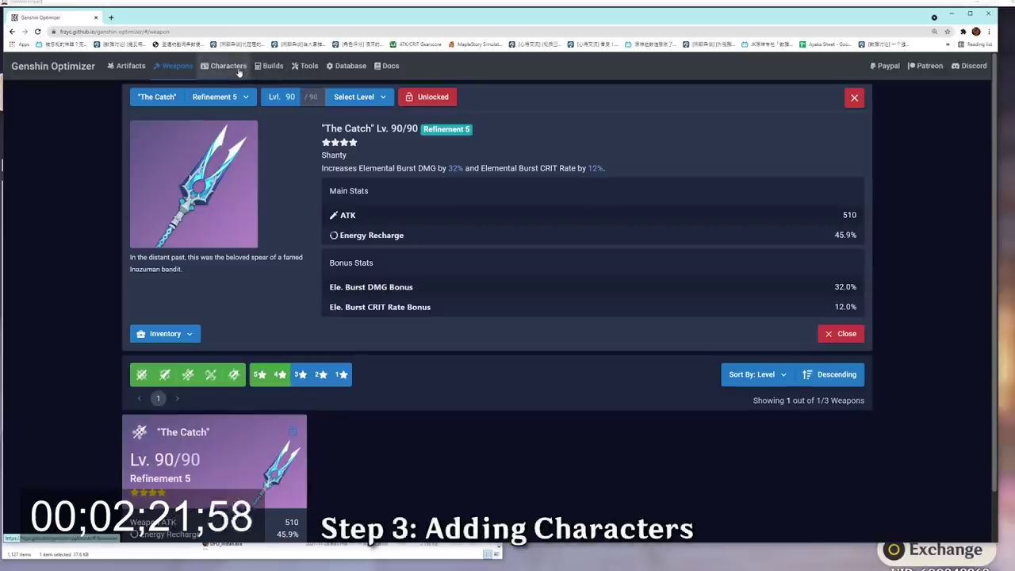
Add Xiangling as a new character, filtering the character list to the Pyro element
left_click(226, 66)
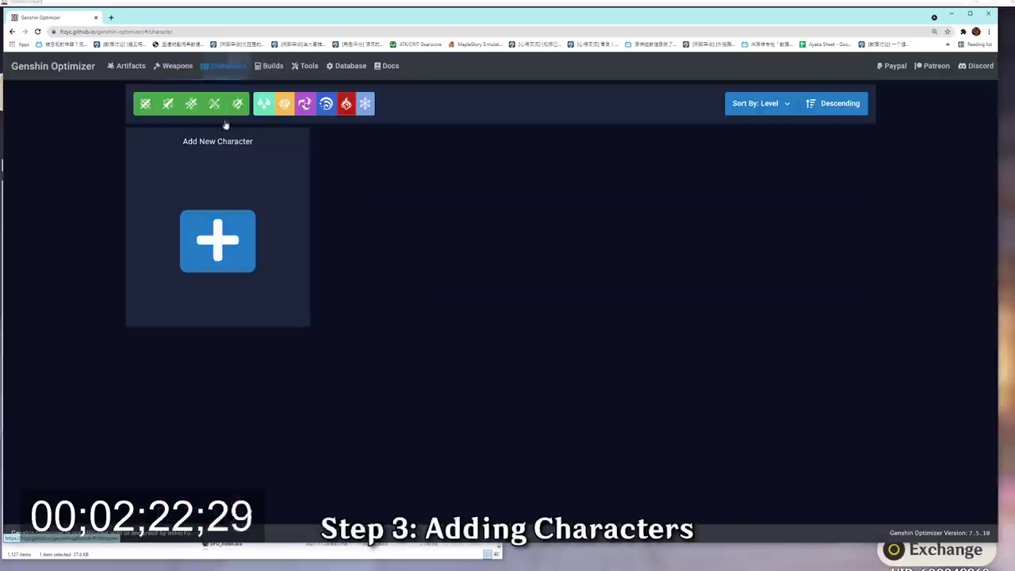
left_click(253, 252)
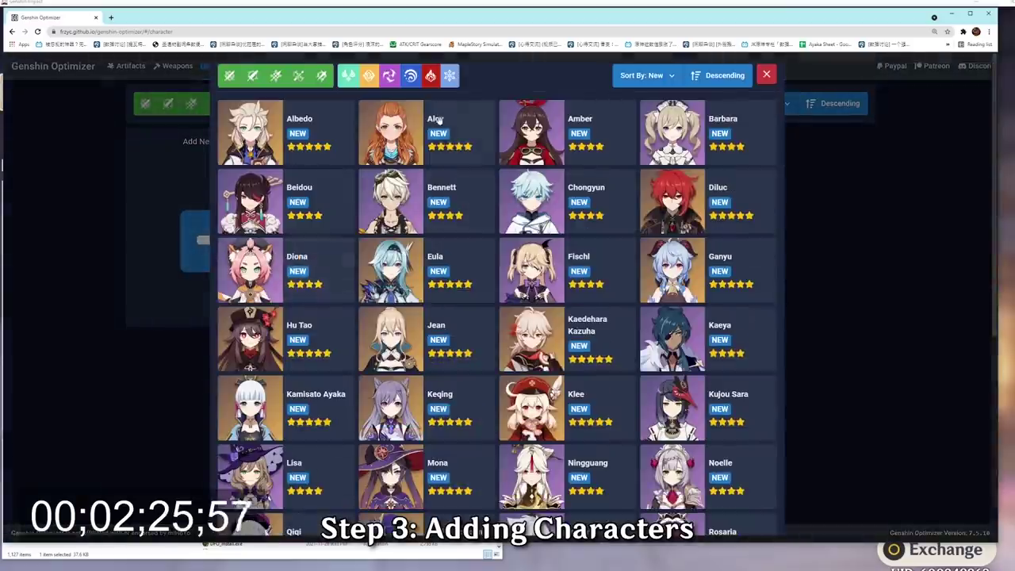
left_click(431, 75)
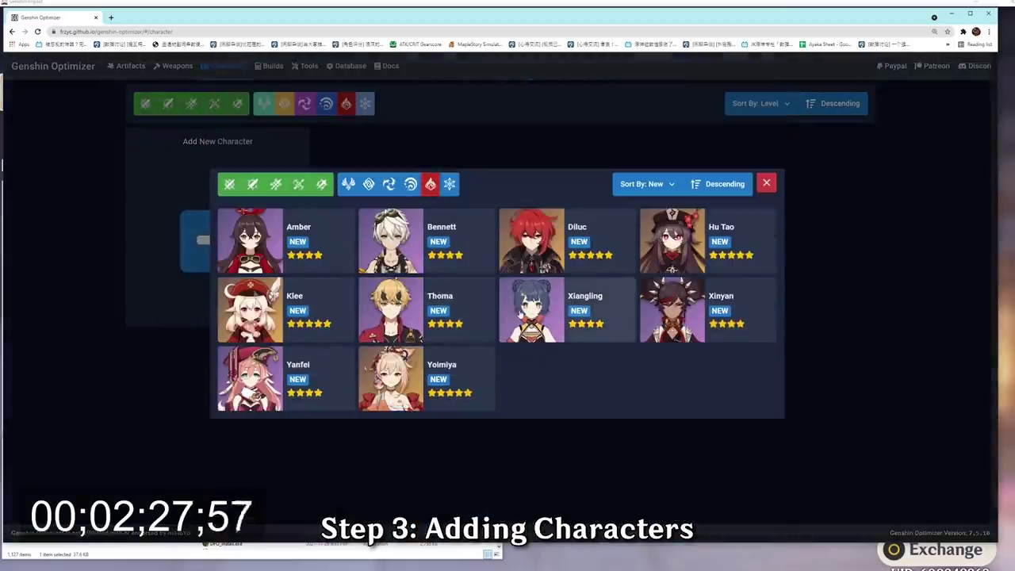
left_click(527, 317)
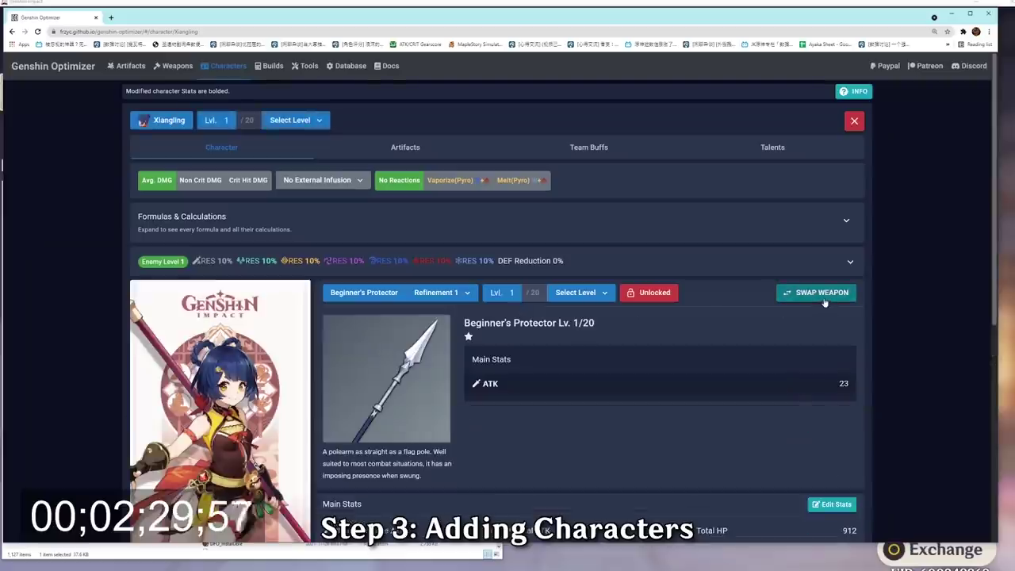
Swap Xiangling's weapon for "The Catch" and set her character level to 90
left_click(824, 302)
left_click(285, 301)
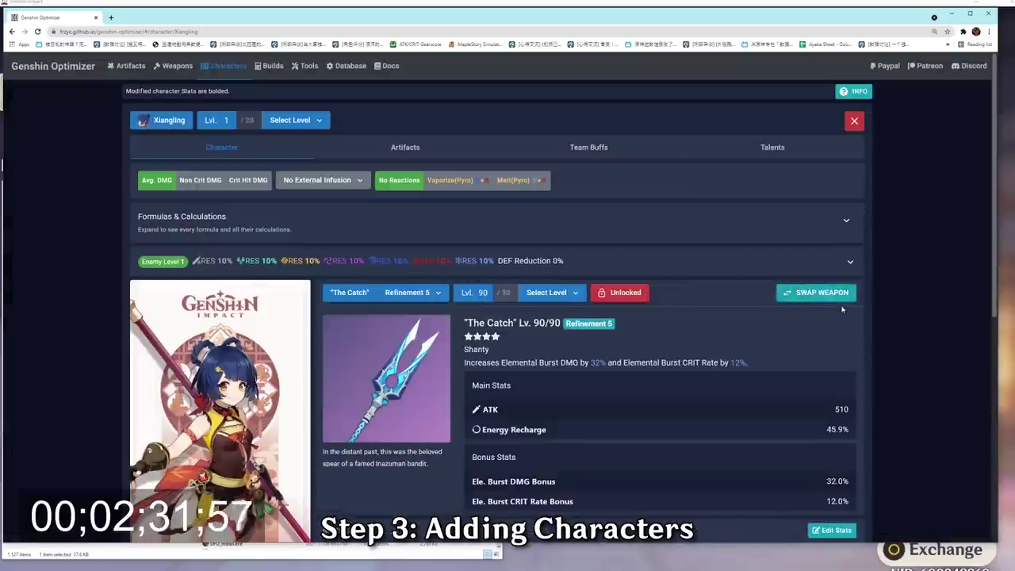
scroll(713, 285, "down", 2)
scroll(631, 262, "up", 2)
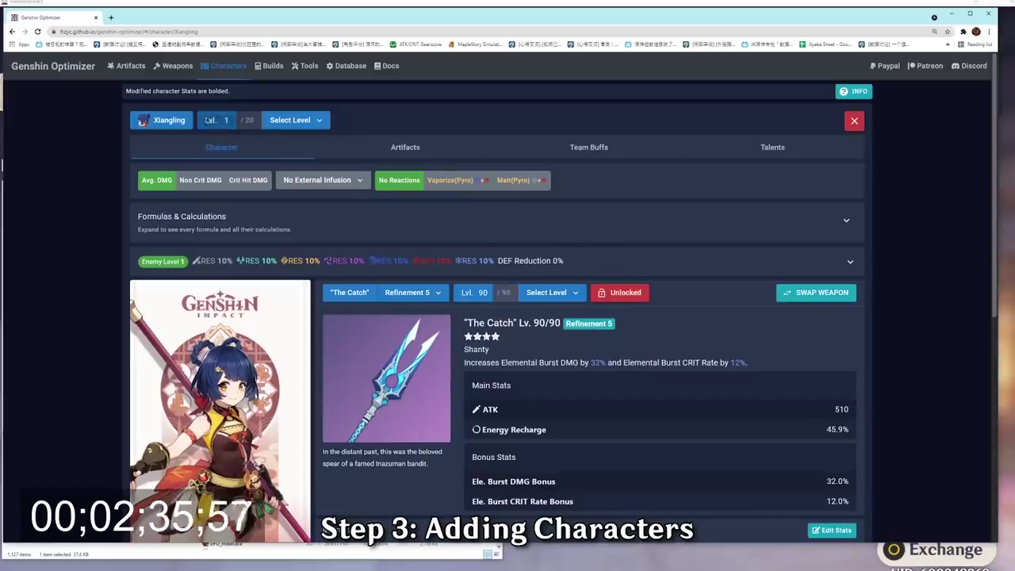
left_click(290, 119)
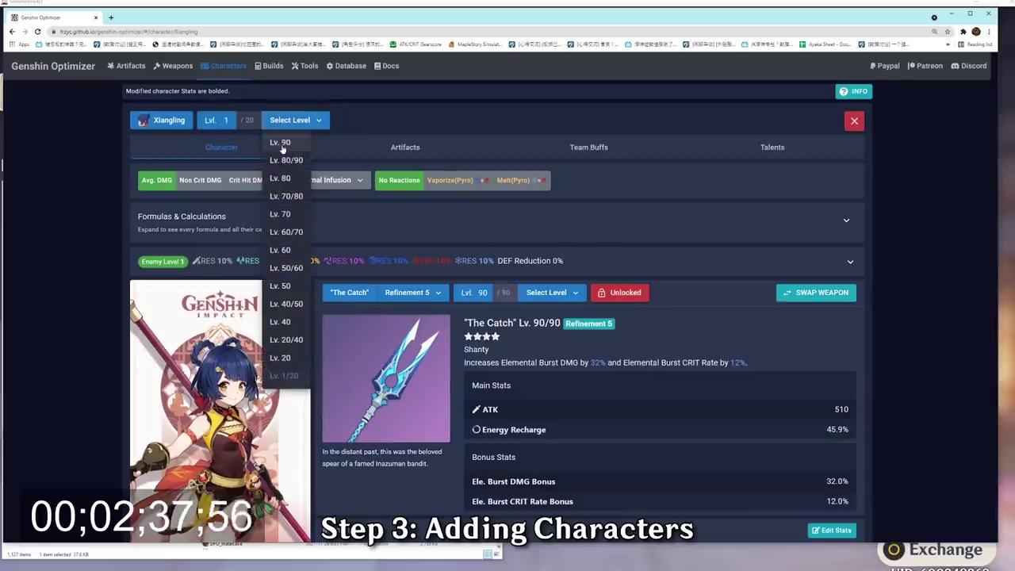
left_click(290, 340)
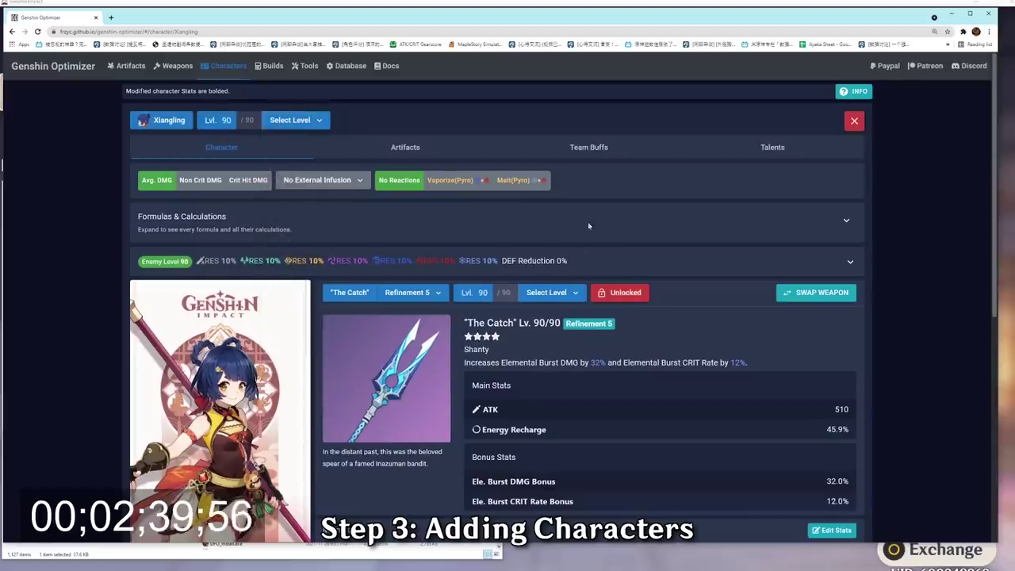
Set all three of Xiangling's talents, Dough-Fu, Guoba Attack and Pyronado, to level 10
left_click(777, 153)
left_click(246, 336)
left_click(236, 482)
left_click(491, 336)
left_click(444, 483)
left_click(738, 336)
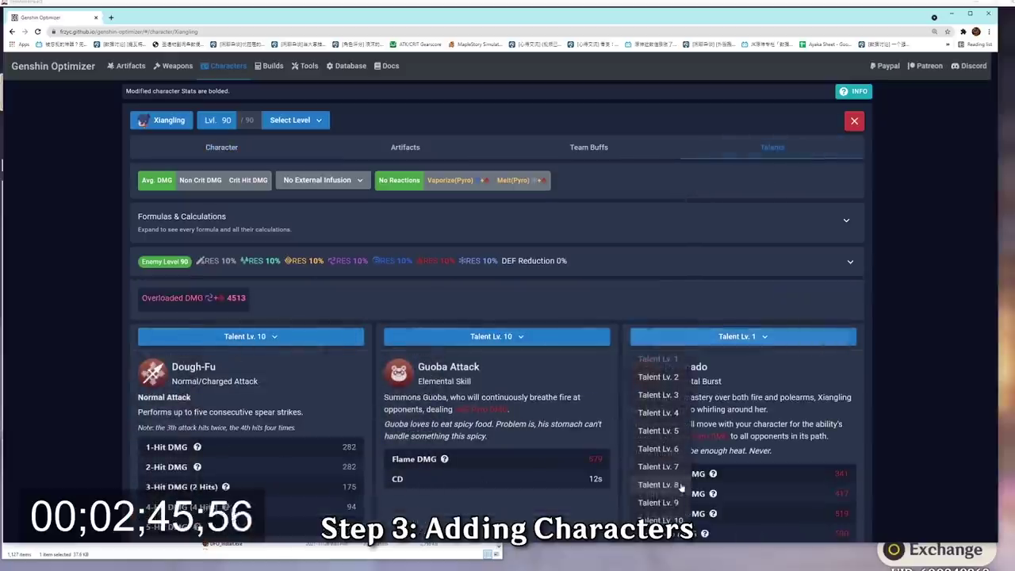
left_click(660, 520)
Set Xiangling's constellation to level 6 and return to the character list
scroll(615, 246, "down", 8)
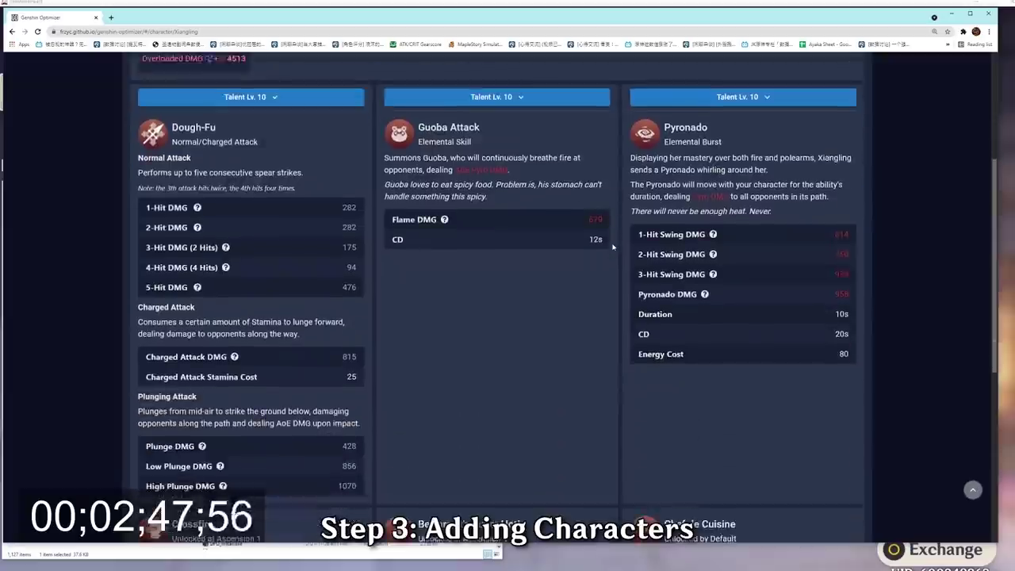
scroll(639, 301, "up", 1)
scroll(639, 301, "down", 1)
scroll(639, 301, "up", 1)
scroll(639, 301, "down", 1)
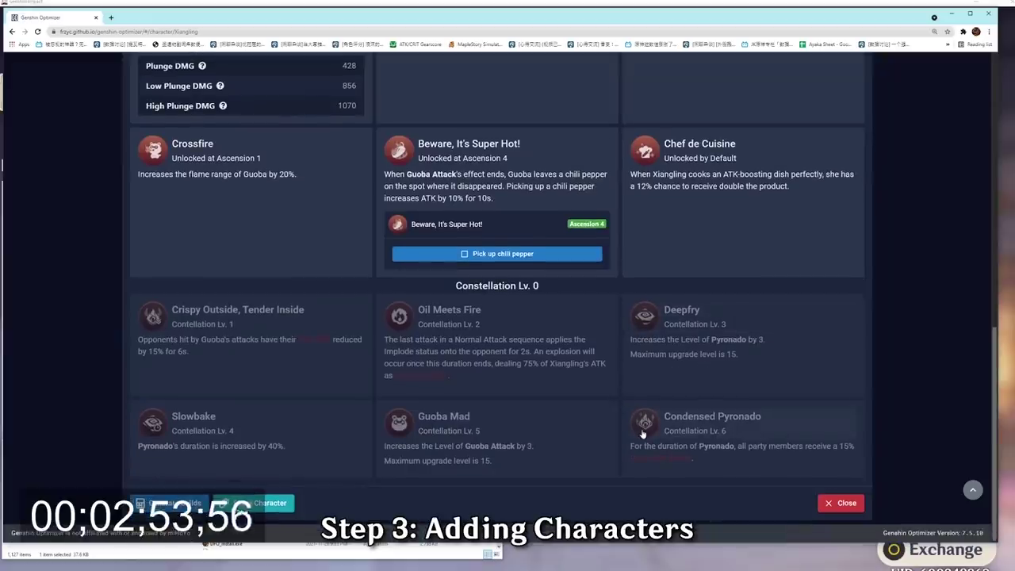
left_click(642, 428)
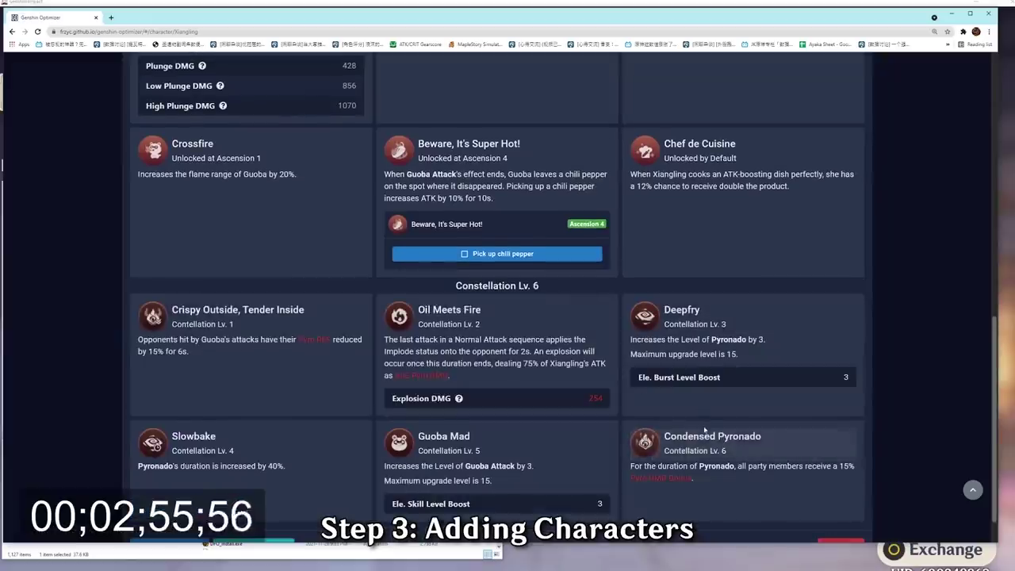
scroll(703, 430, "down", 1)
key("Escape")
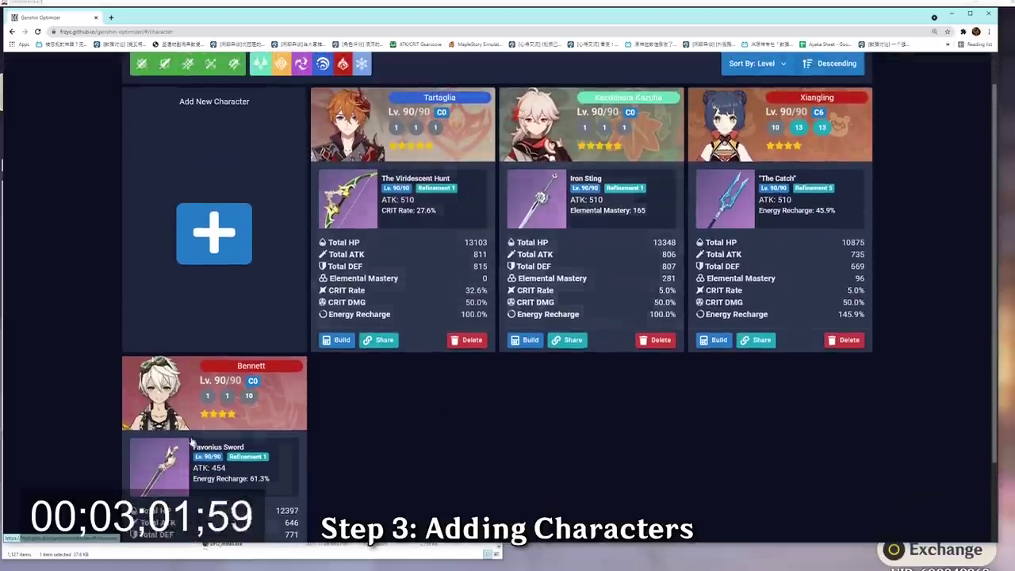
scroll(527, 428, "up", 1)
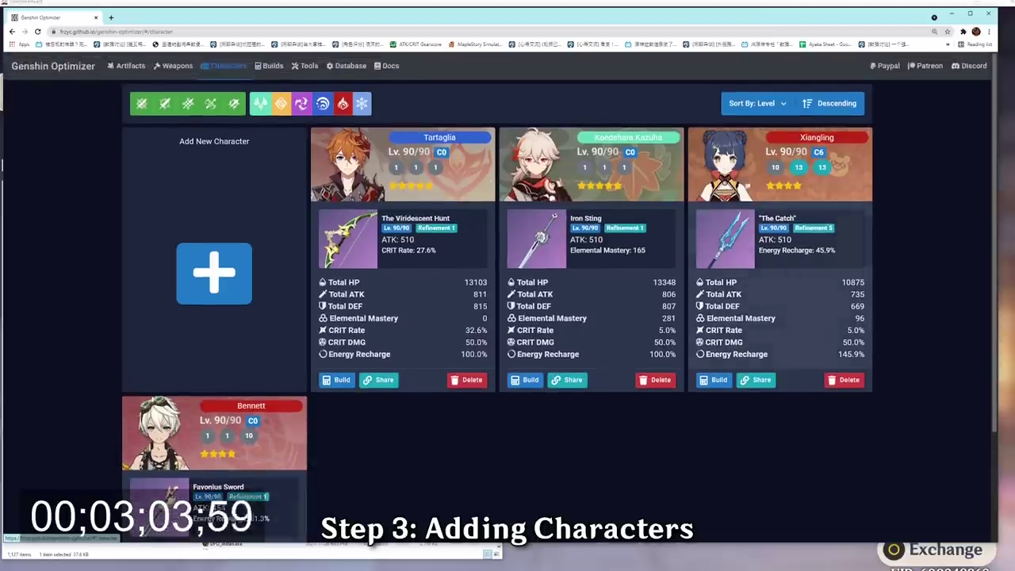
Add Bennett, Kaedehara Kazuha and Tartaglia as teammates in Xiangling's team buffs
left_click(725, 162)
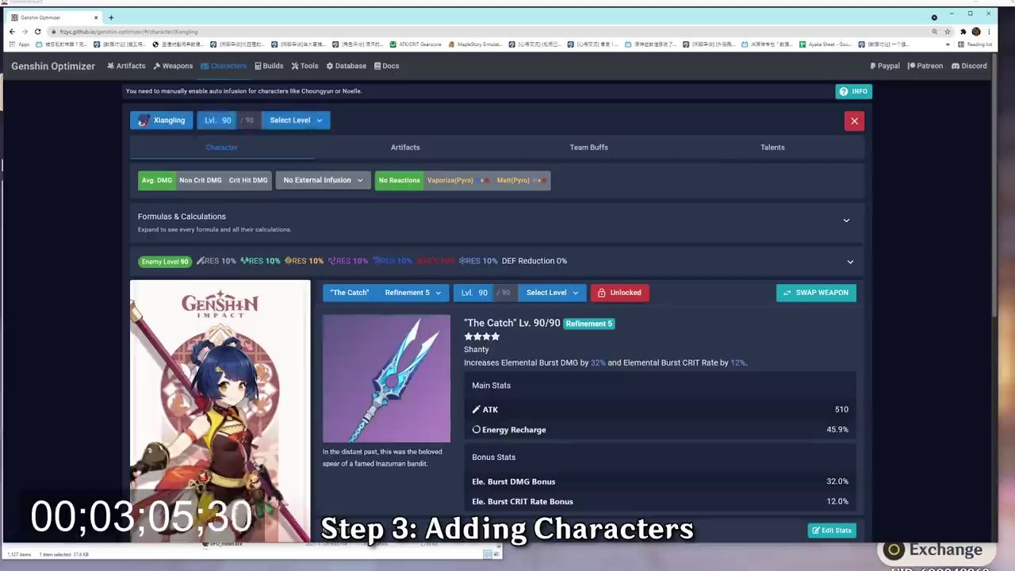
left_click(577, 152)
scroll(519, 308, "down", 2)
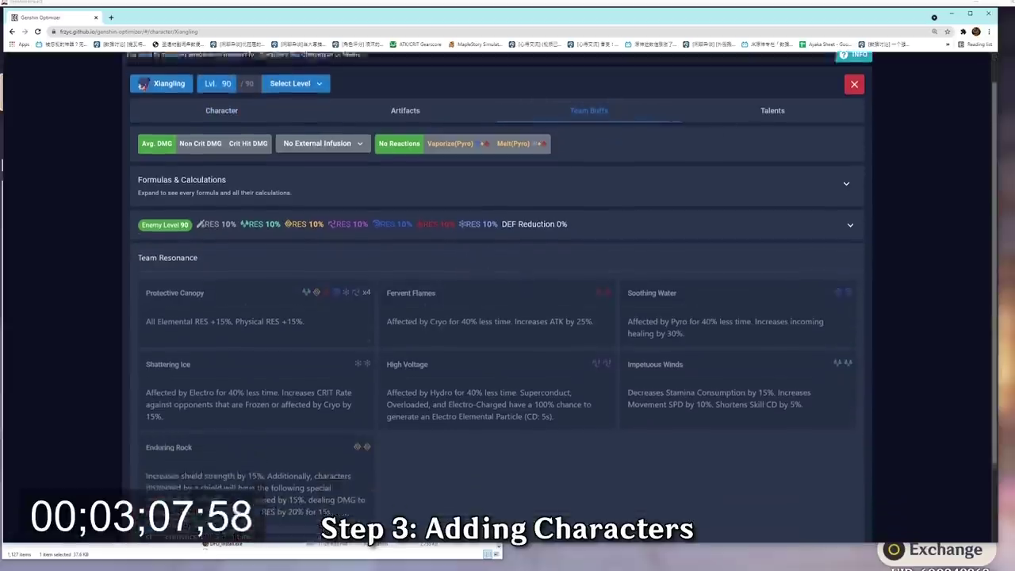
left_click(266, 507)
left_click(176, 484)
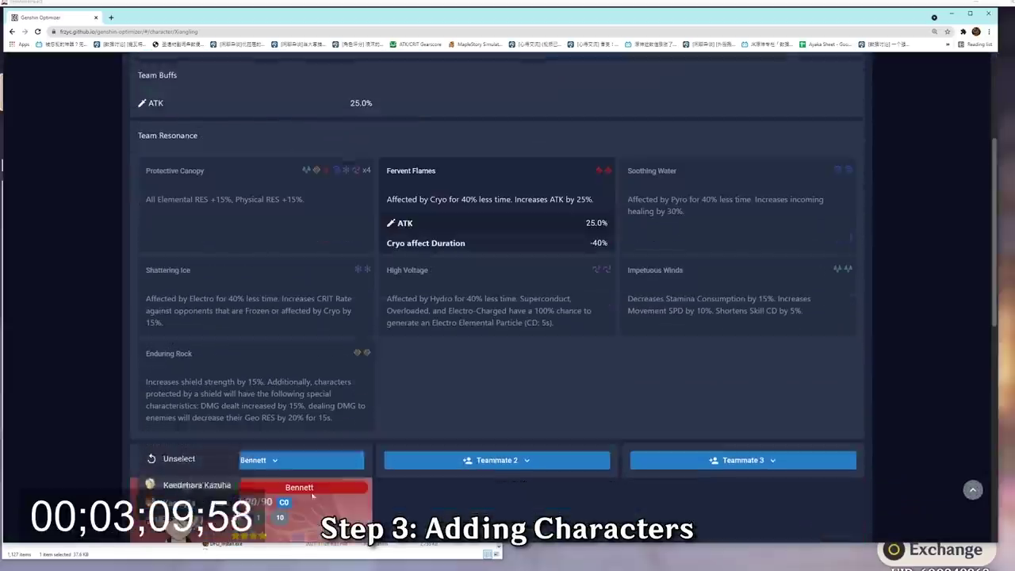
left_click(476, 459)
left_click(444, 502)
scroll(693, 456, "down", 1)
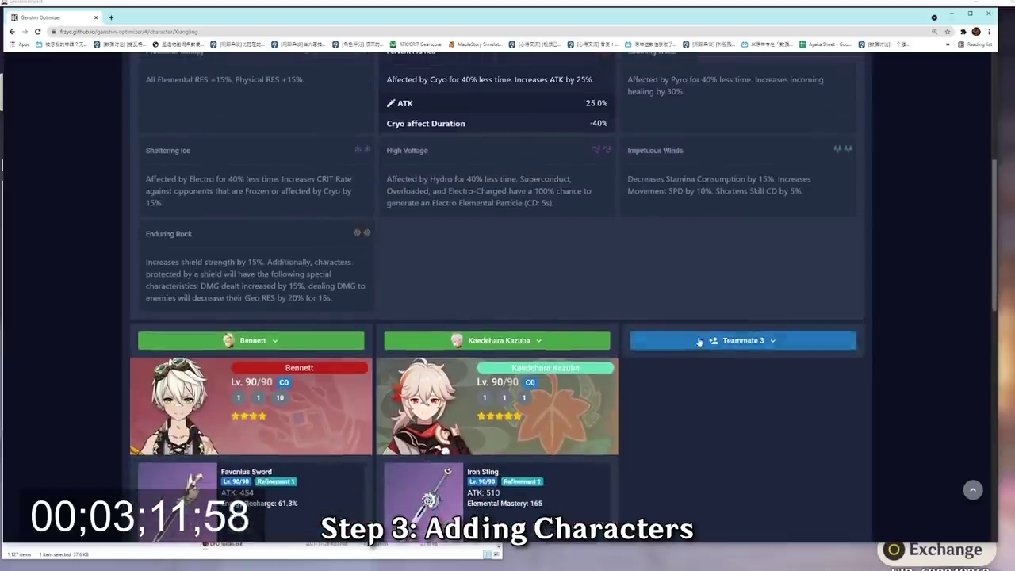
left_click(697, 340)
left_click(670, 387)
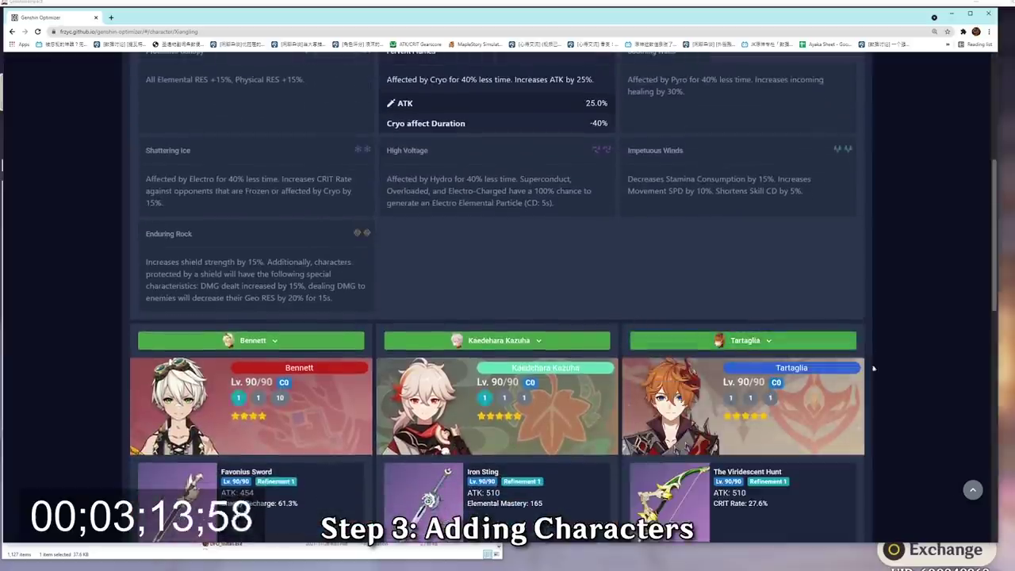
Enable Kazuha's Poetics of Fuubutsu buff for the Pyro Swirl reaction and review the combined team buffs
scroll(324, 336, "down", 2)
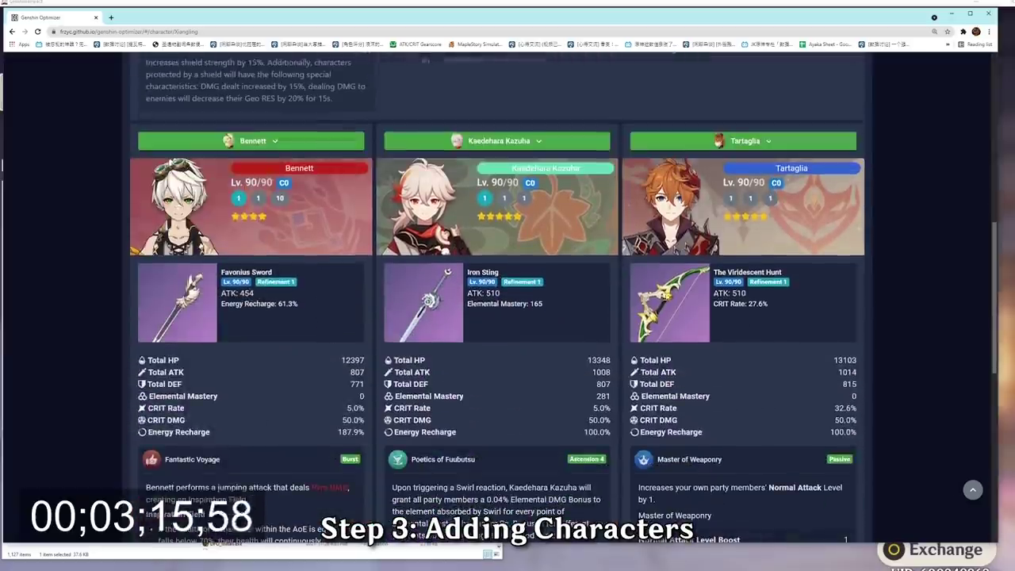
scroll(293, 255, "down", 2)
scroll(507, 301, "down", 1)
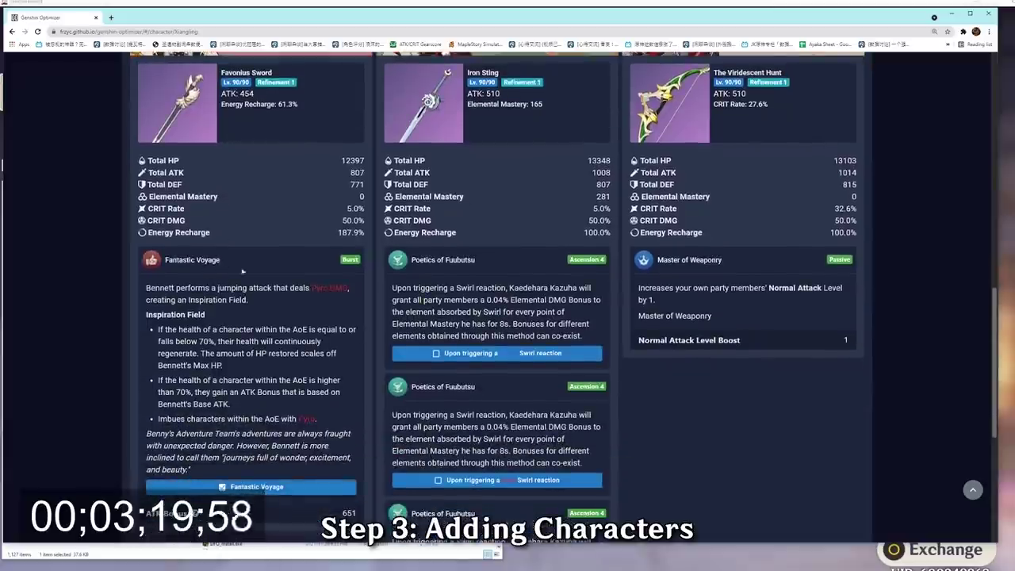
scroll(262, 274, "down", 2)
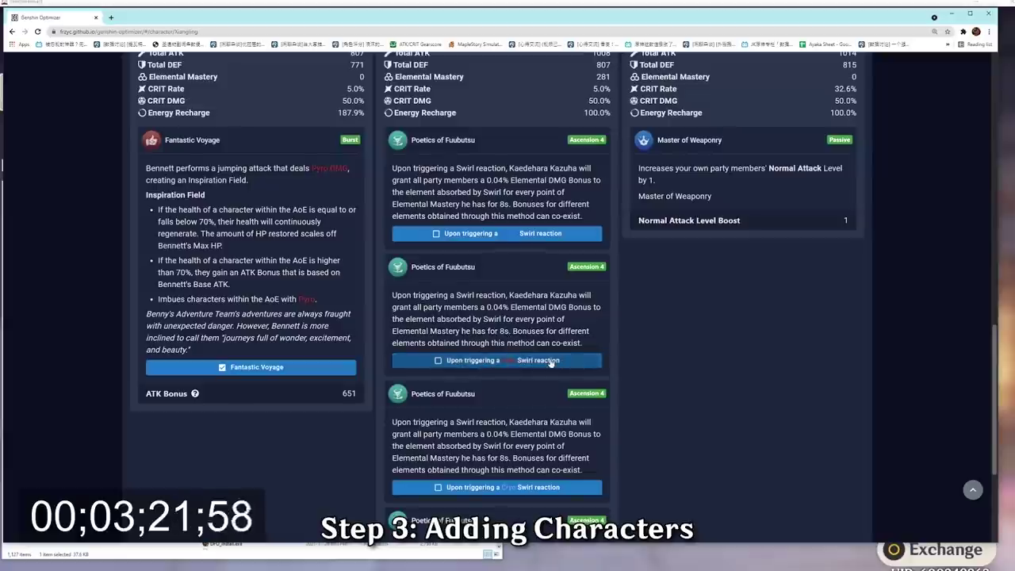
left_click(551, 361)
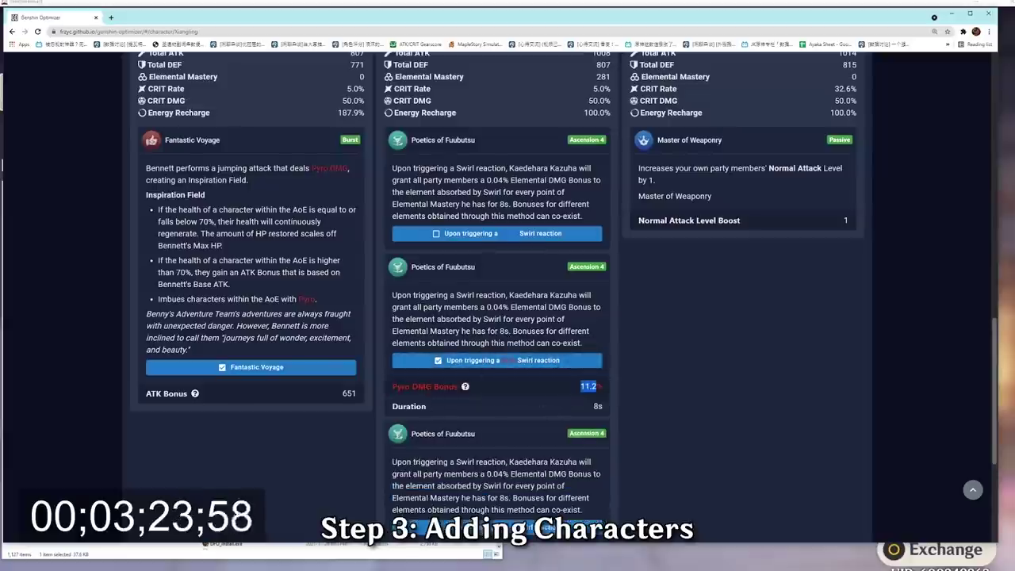
scroll(713, 368, "up", 3)
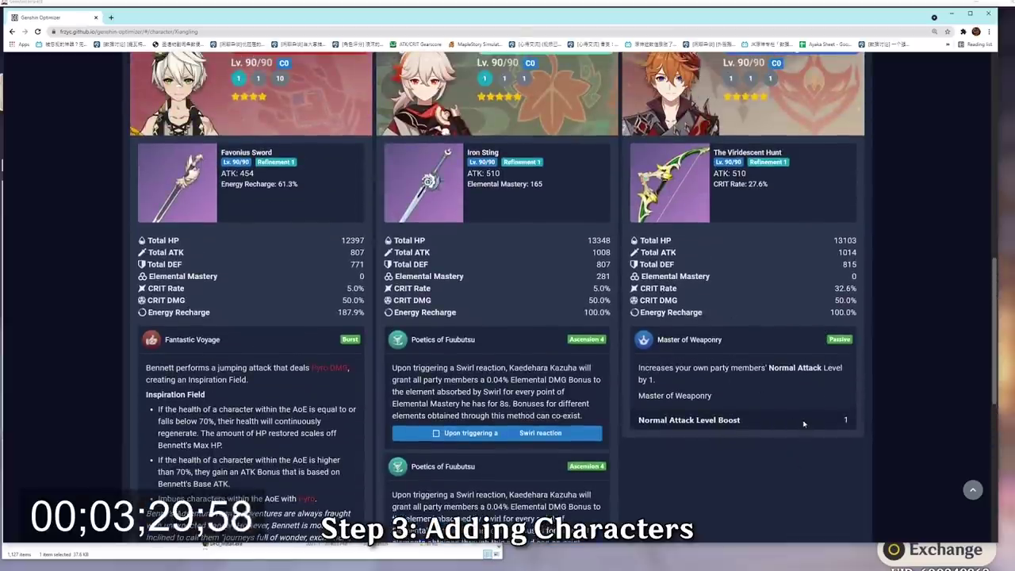
scroll(802, 424, "up", 12)
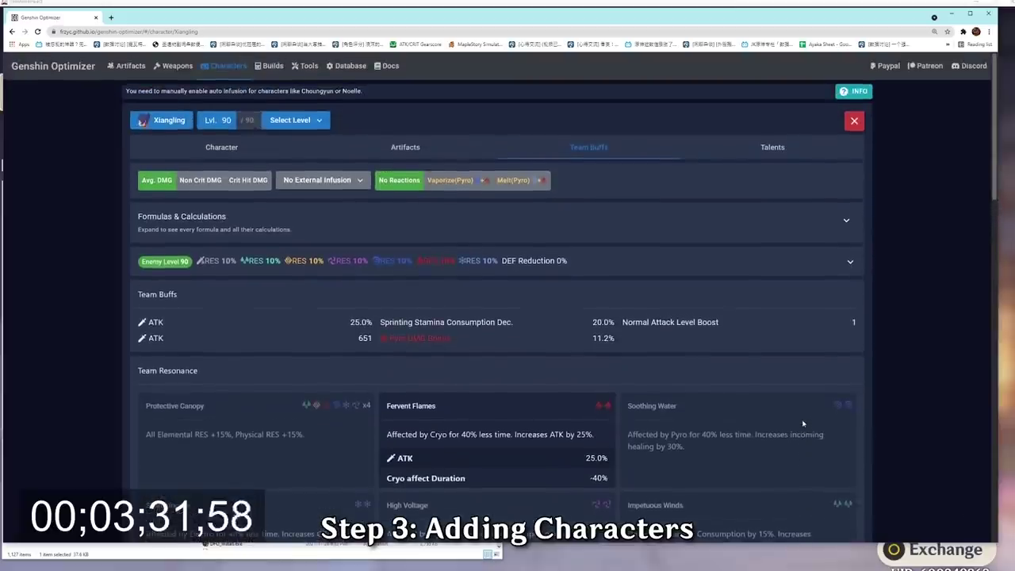
Open the build generator with Xiangling as the character
left_click(265, 73)
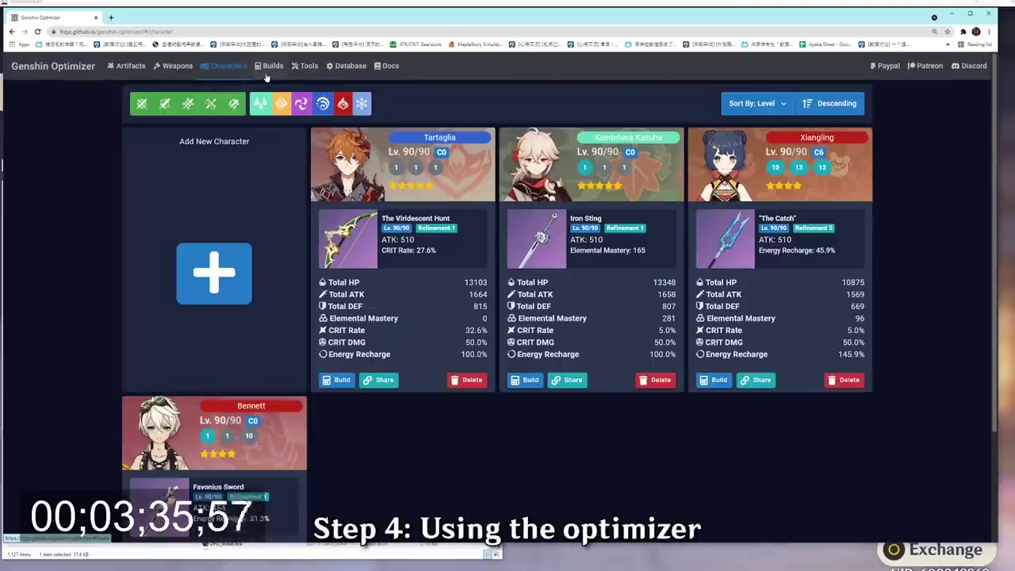
left_click(267, 70)
left_click(287, 157)
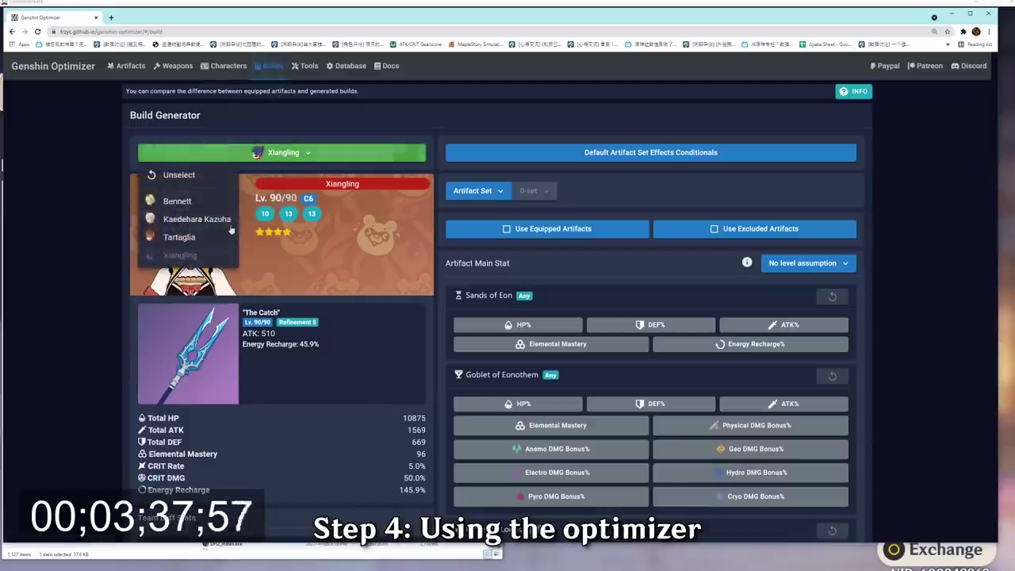
left_click(210, 255)
Generate 5 builds for Xiangling with Vaporize(Pyro) as the reaction and Pyronado DMG as the optimization target
scroll(293, 264, "down", 4)
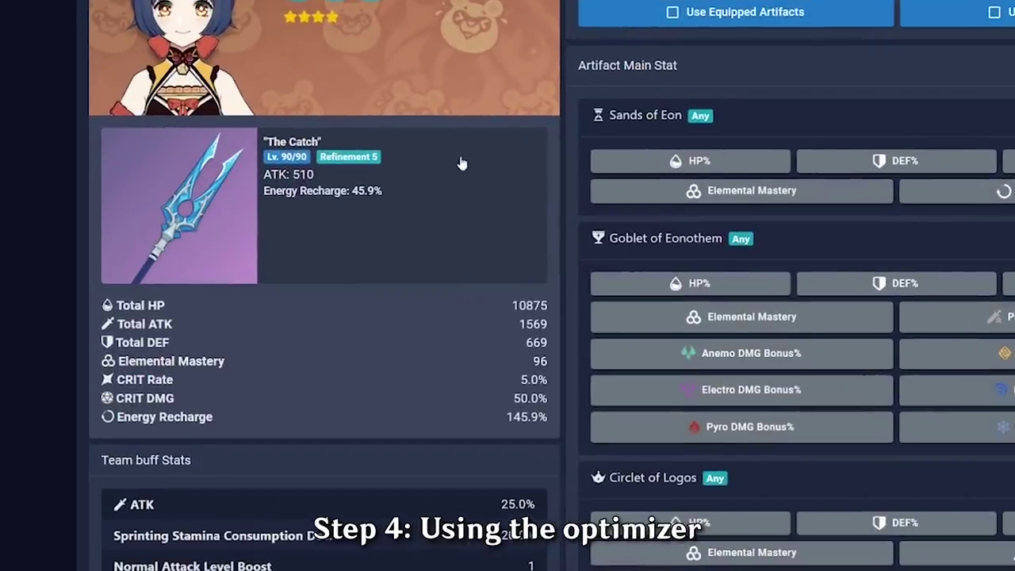
scroll(306, 295, "down", 7)
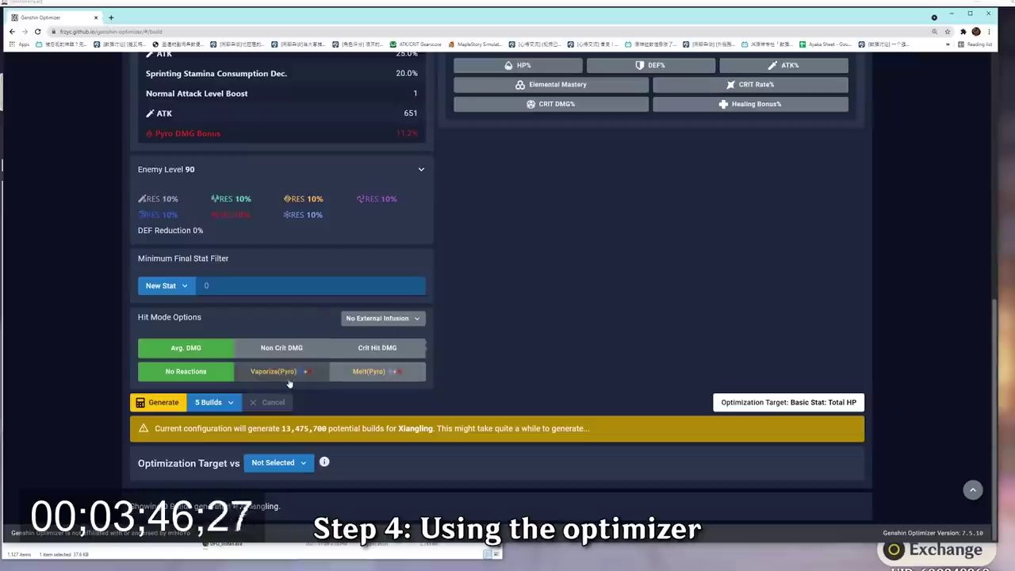
left_click(328, 425)
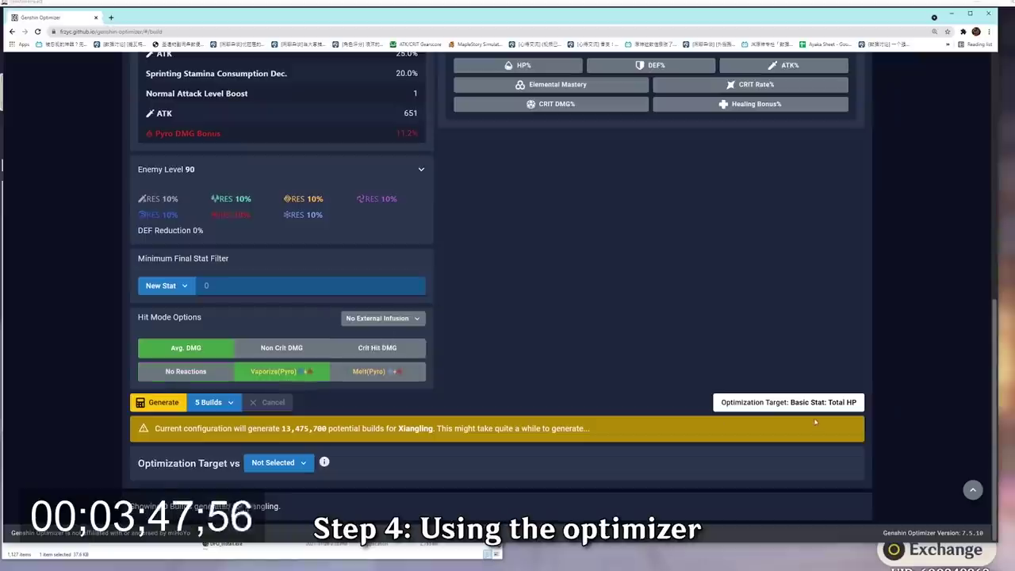
left_click(757, 412)
left_click(311, 440)
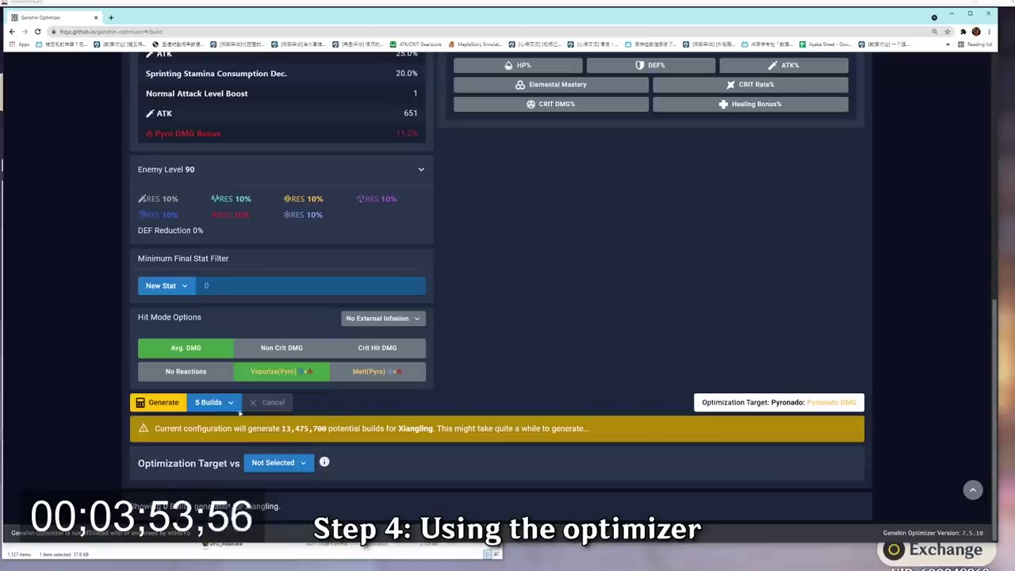
left_click(157, 406)
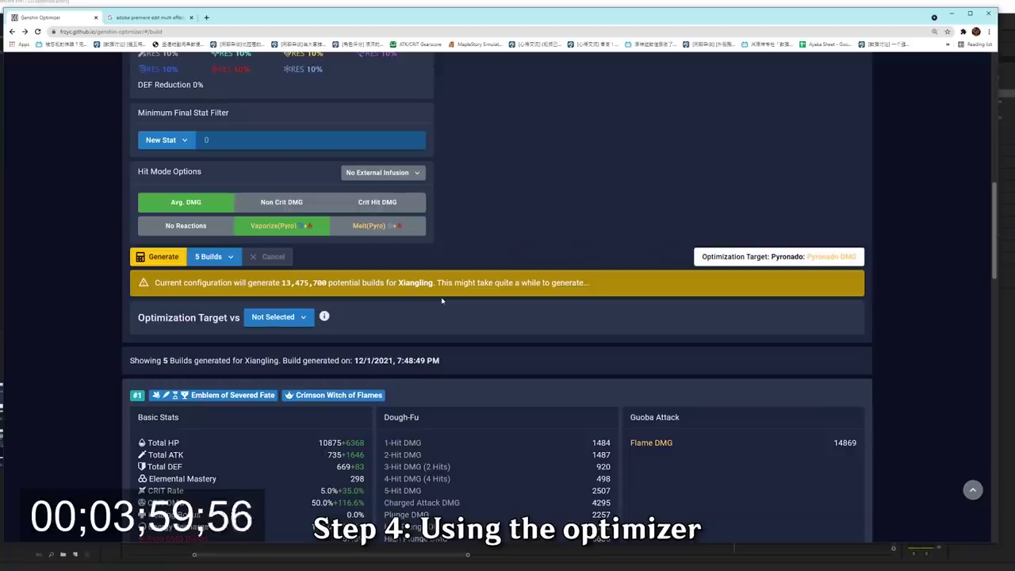
Open the #1 generated build and examine its stats and five artifacts
scroll(441, 296, "down", 3)
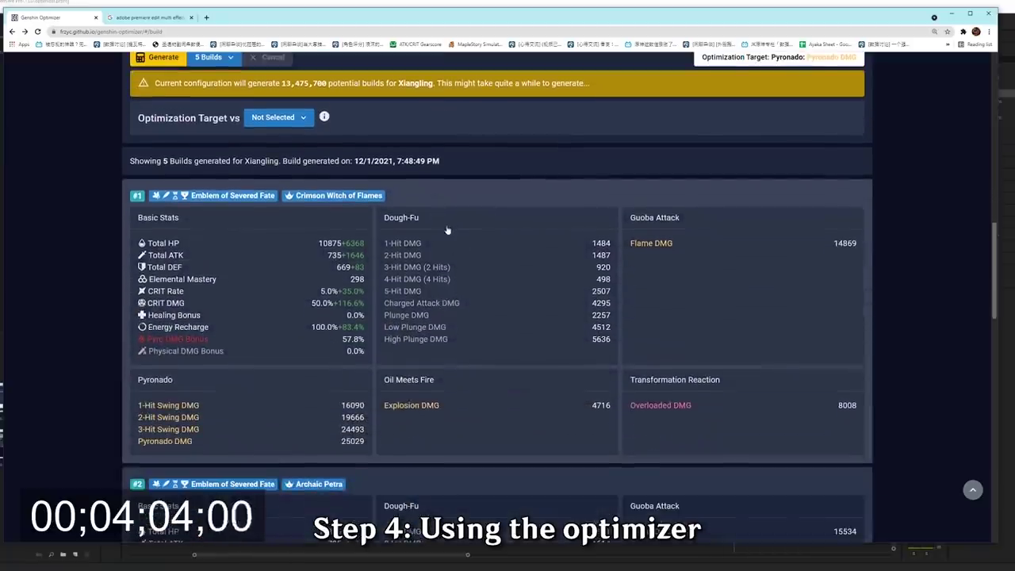
left_click(394, 197)
scroll(426, 251, "down", 6)
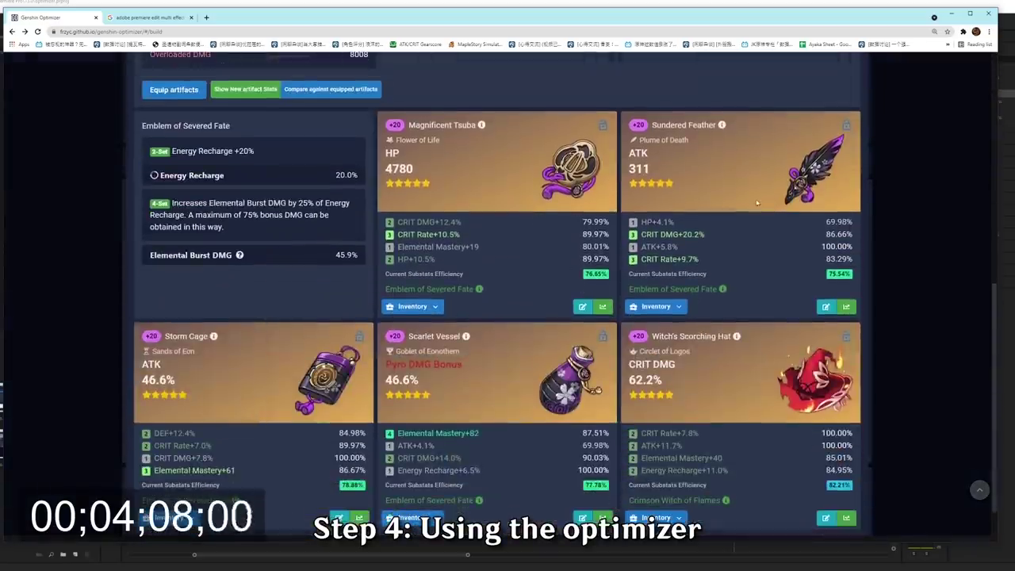
scroll(732, 363, "down", 1)
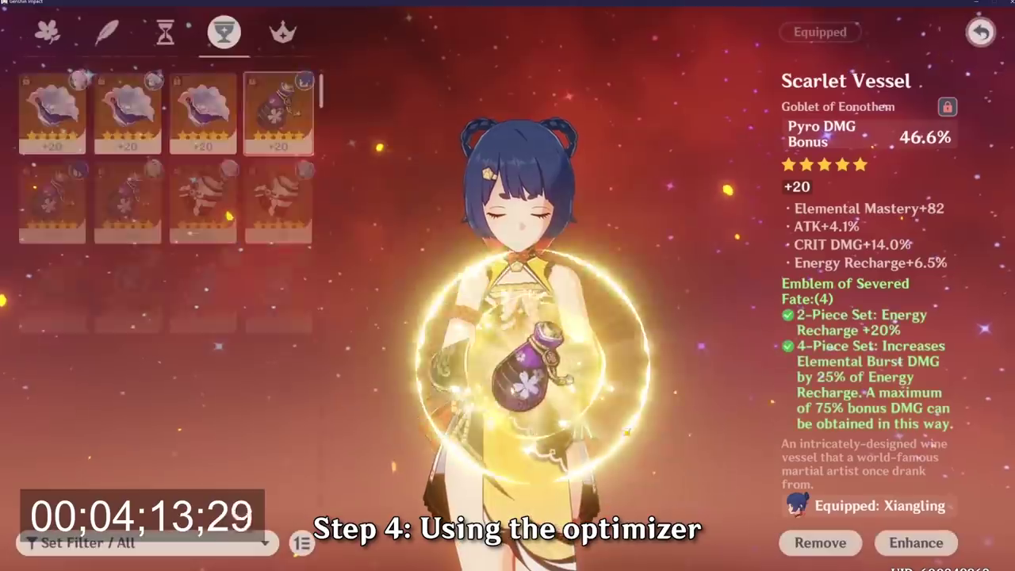
Switch from the game back to Genshin Optimizer, equip the #1 build's artifacts on Xiangling and check their assignment
left_click(617, 420)
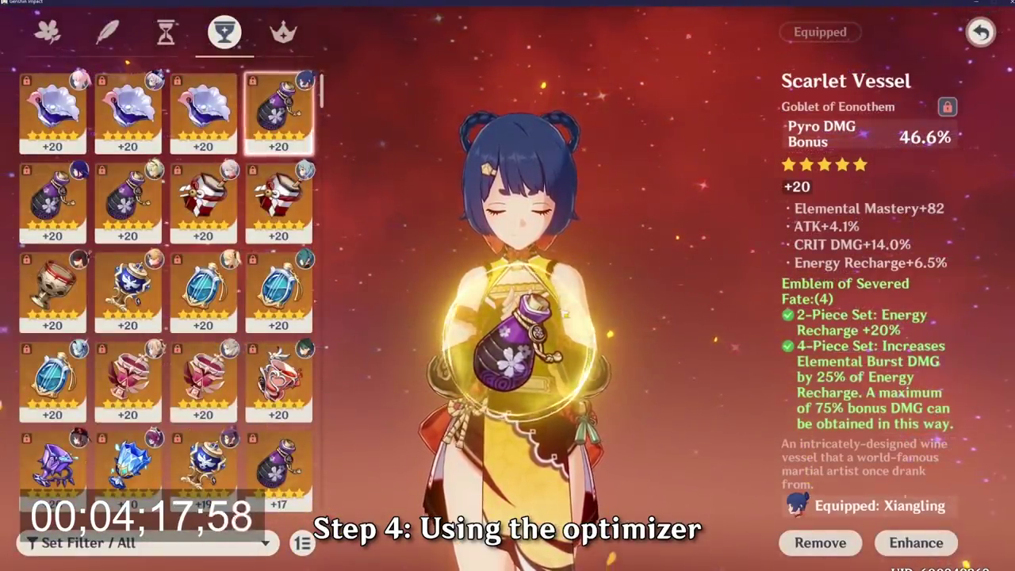
key("alt+Tab")
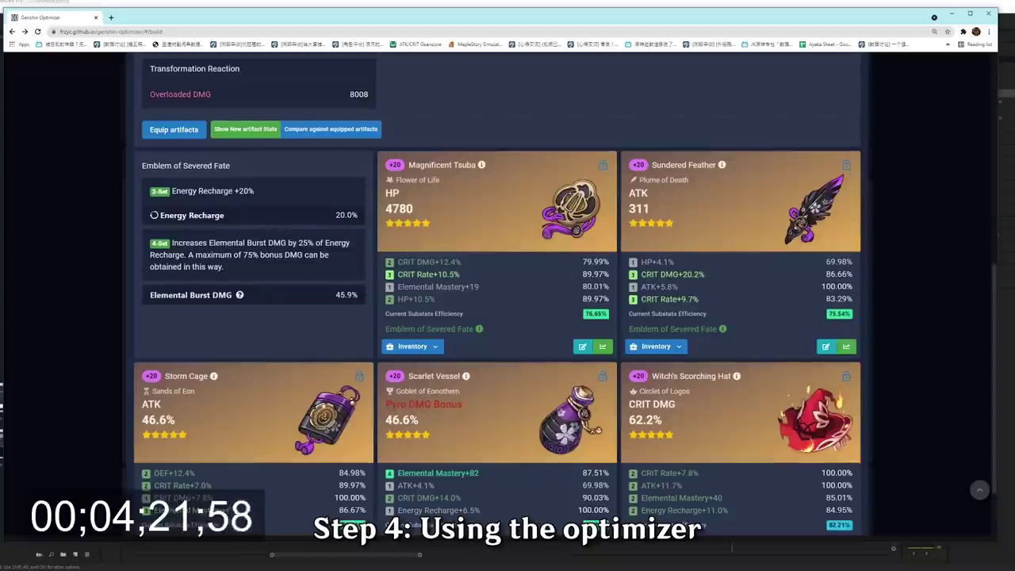
scroll(391, 258, "up", 2)
left_click(173, 249)
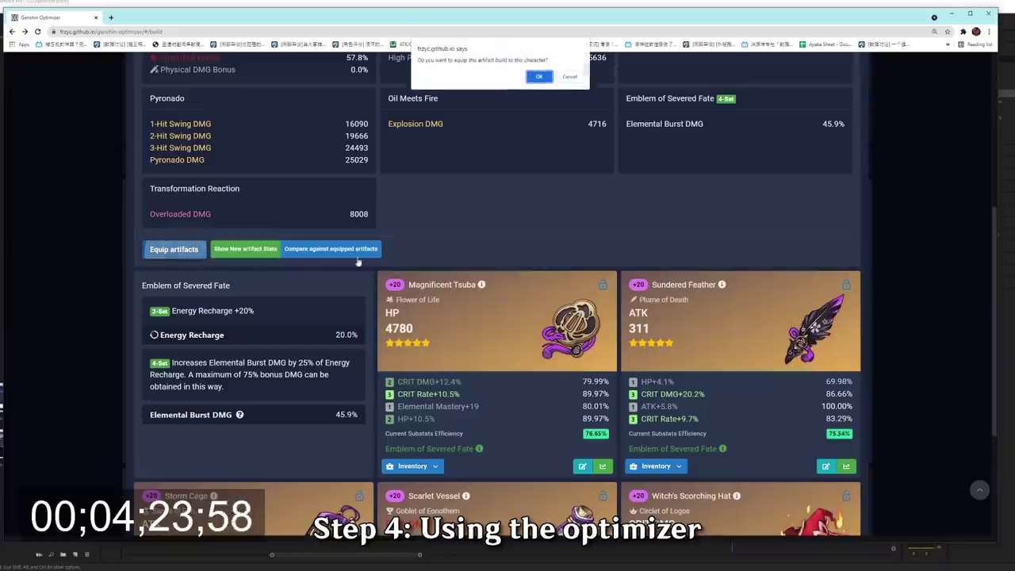
left_click(539, 77)
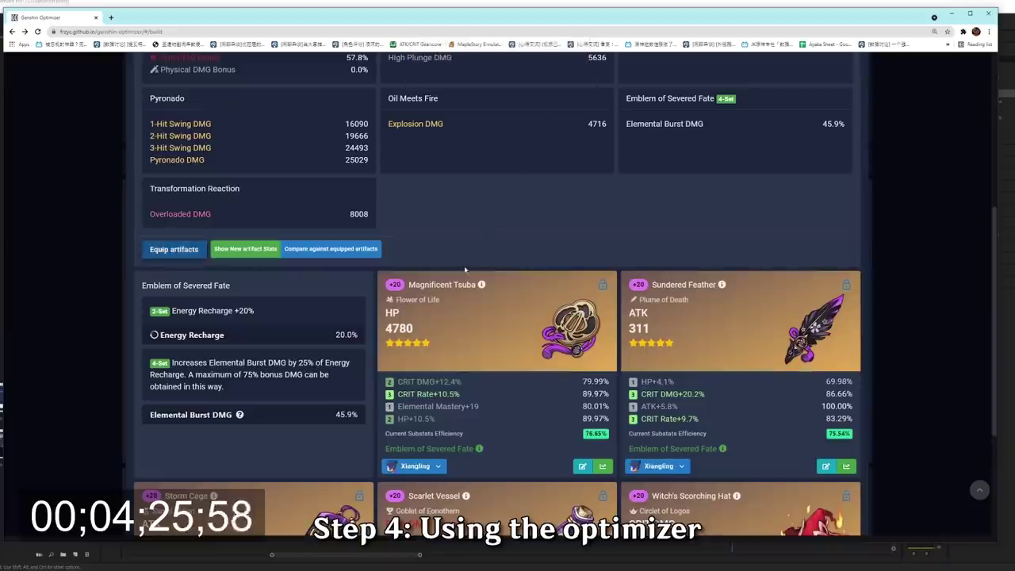
scroll(676, 277, "down", 3)
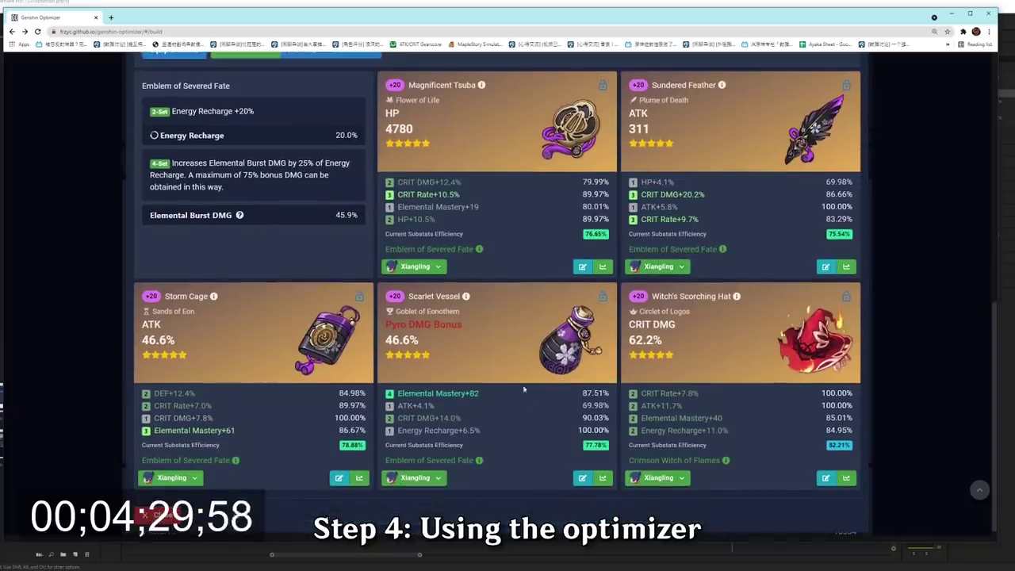
Close the build details and open the build generator's character selection
scroll(507, 321, "up", 6)
left_click(848, 77)
scroll(555, 277, "up", 10)
left_click(283, 153)
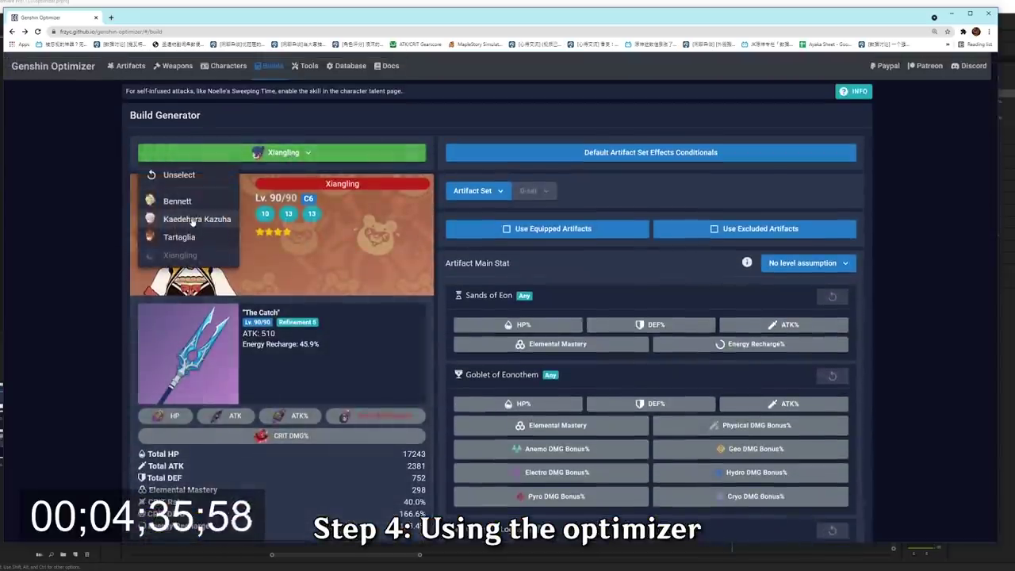